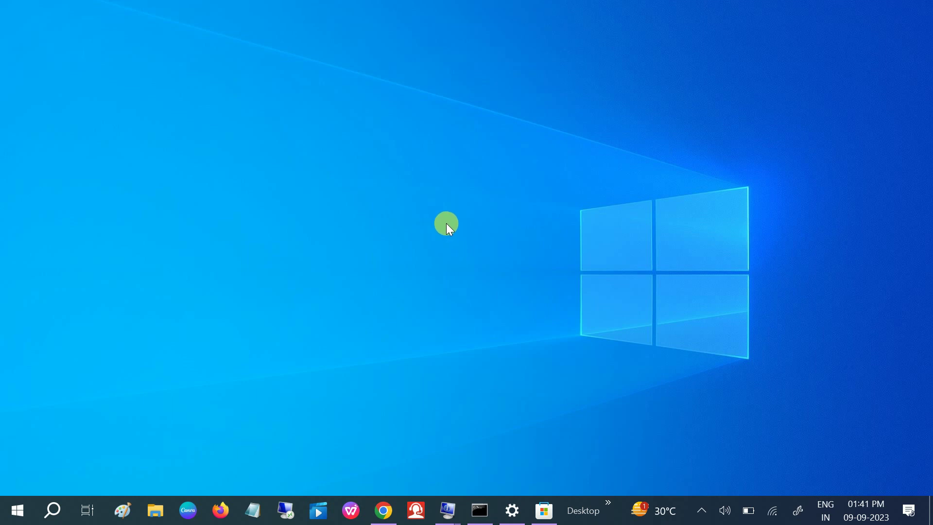
- Raise the Logitech USB Headset speaker volume to 100 from the tray volume flyout
click(725, 512)
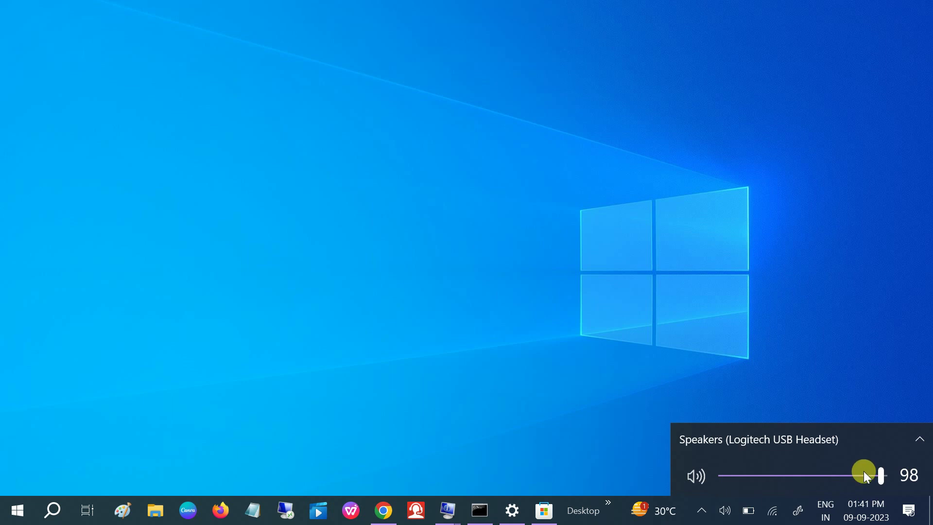
drag(849, 475, 881, 477)
click(574, 325)
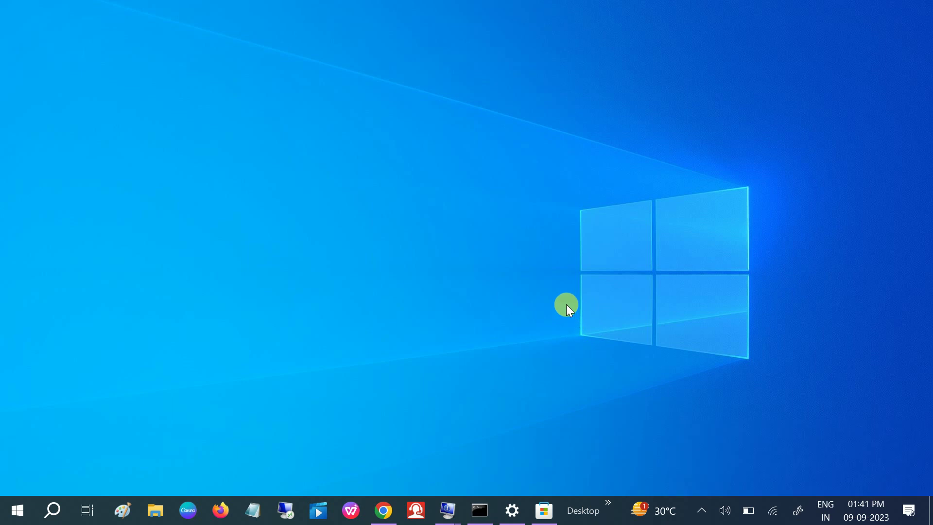
- Show Control Panel as Large icons and go to Troubleshooting > Hardware and Sound
click(54, 510)
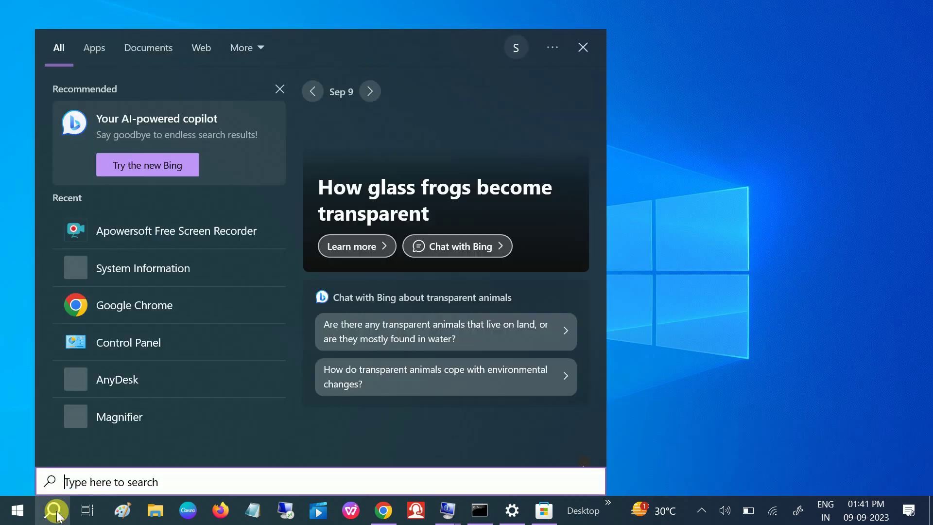
text(con)
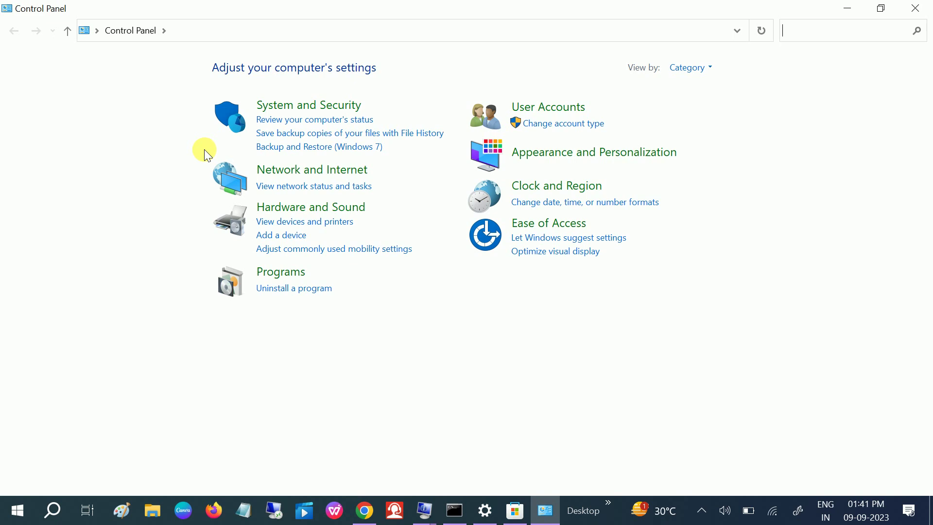
click(693, 66)
click(703, 105)
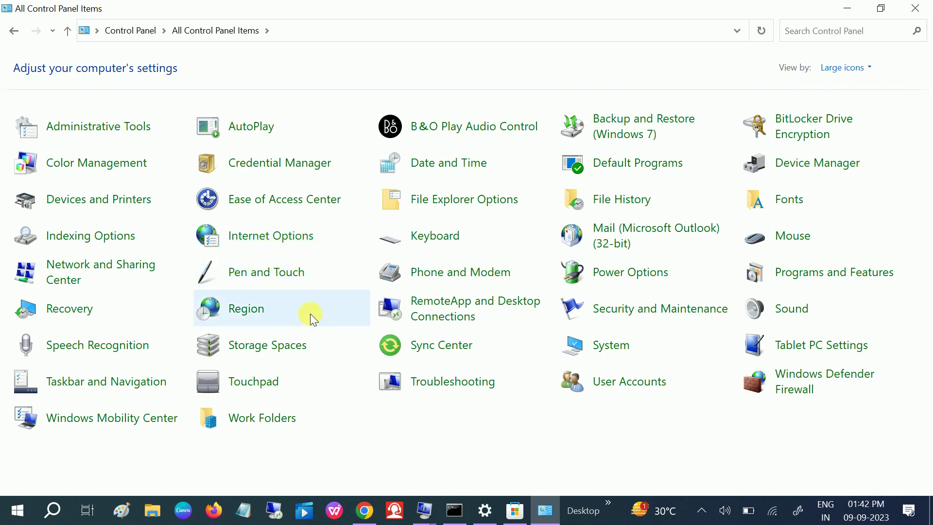
click(450, 390)
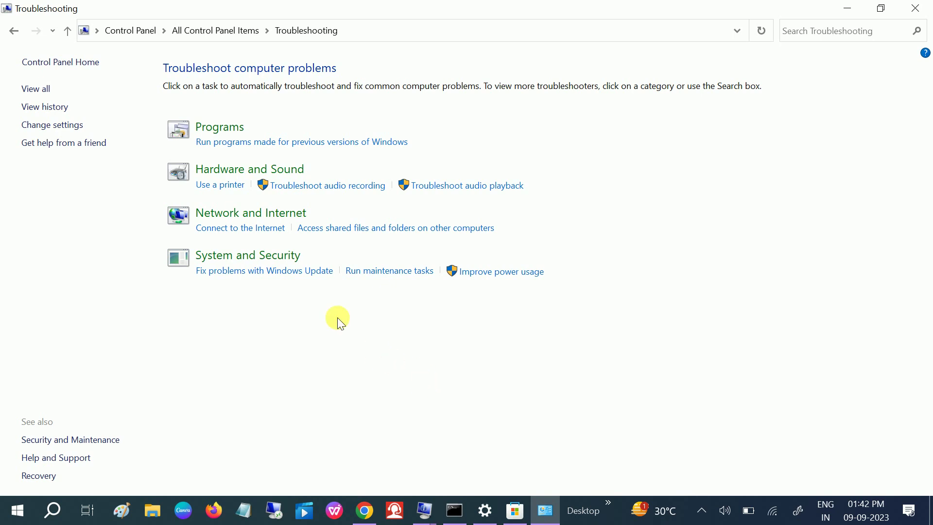
click(261, 174)
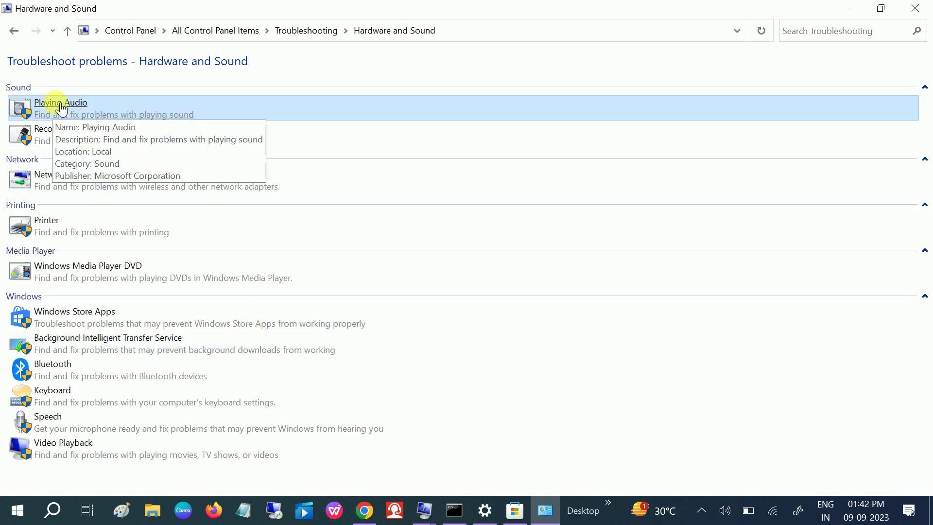
- Run Playing Audio troubleshooting on Speakers - Logitech USB Headset, then cancel and close Control Panel
click(60, 107)
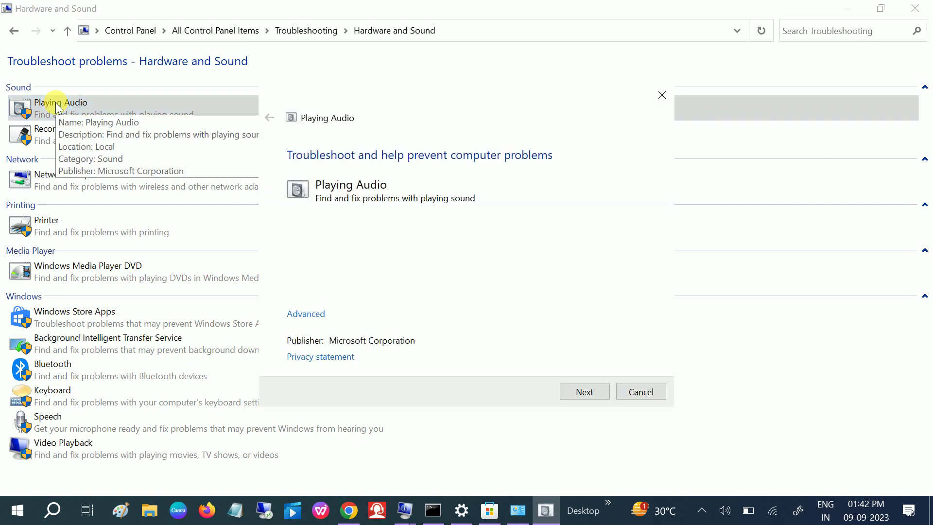
click(582, 392)
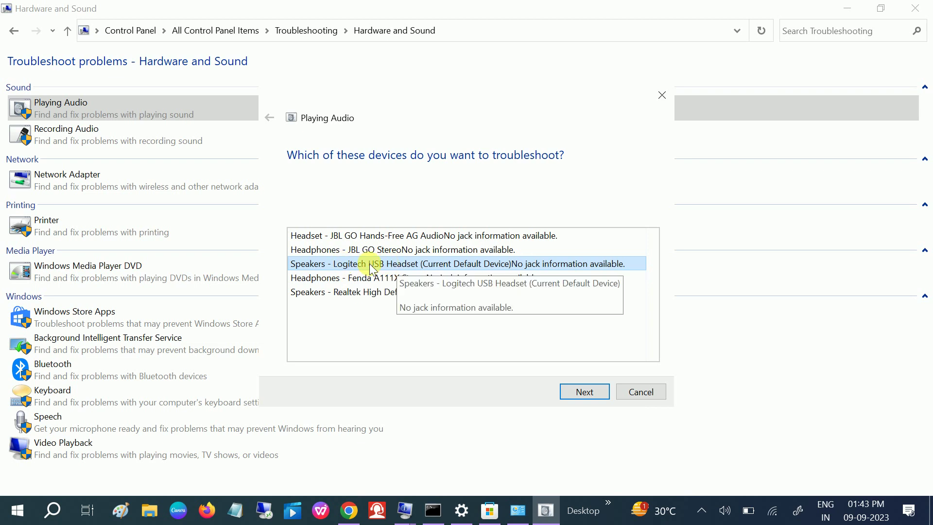
click(578, 394)
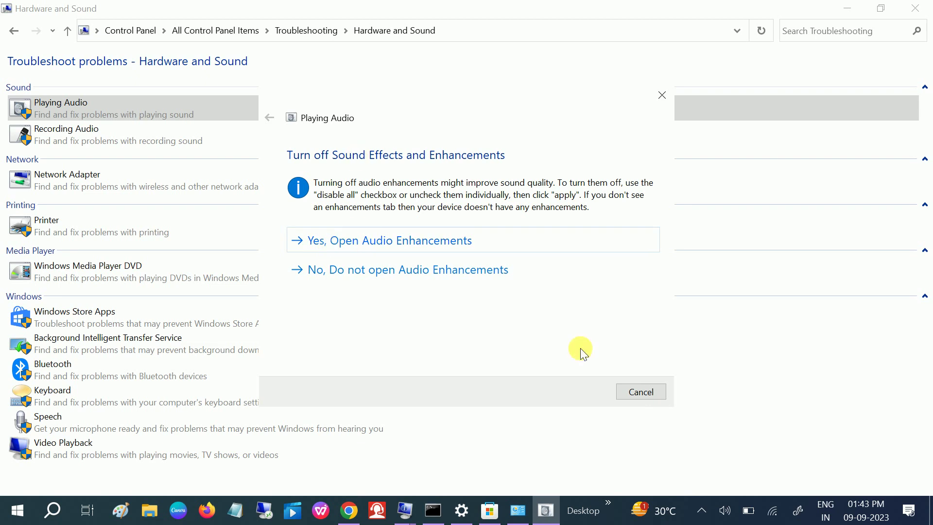
click(641, 391)
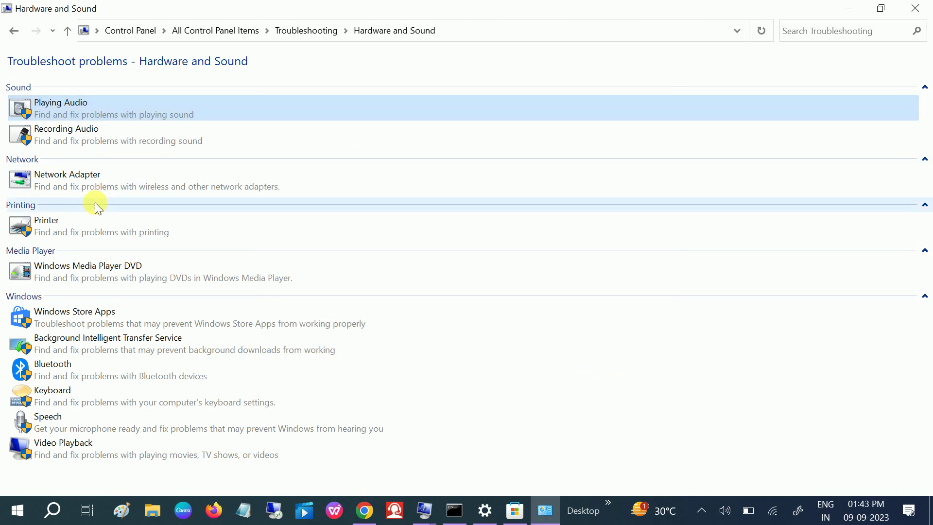
click(914, 8)
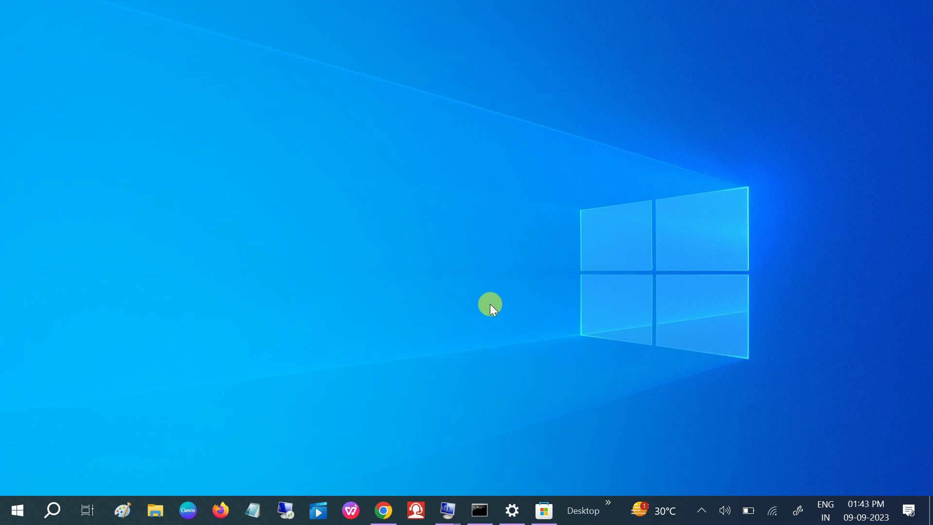
- Launch Device Manager from Windows search and move its window to the right
click(55, 513)
text(dev)
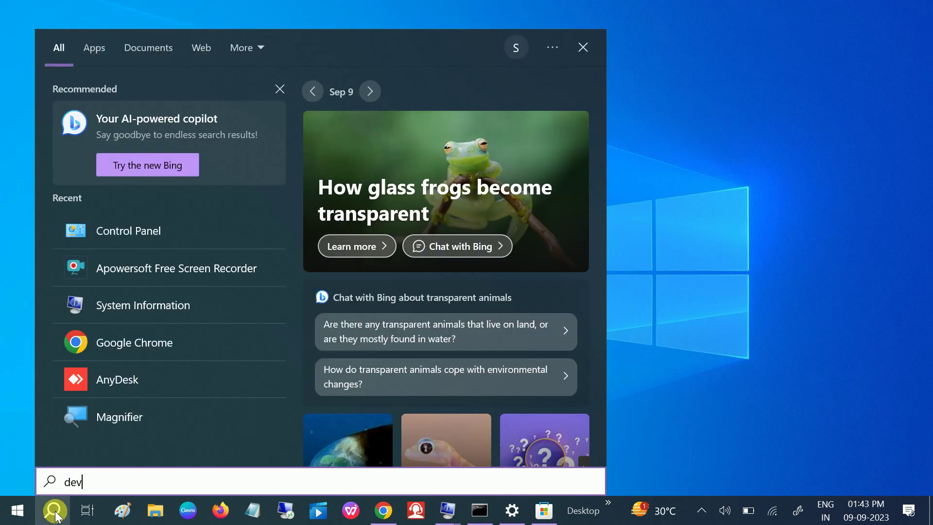
text(i)
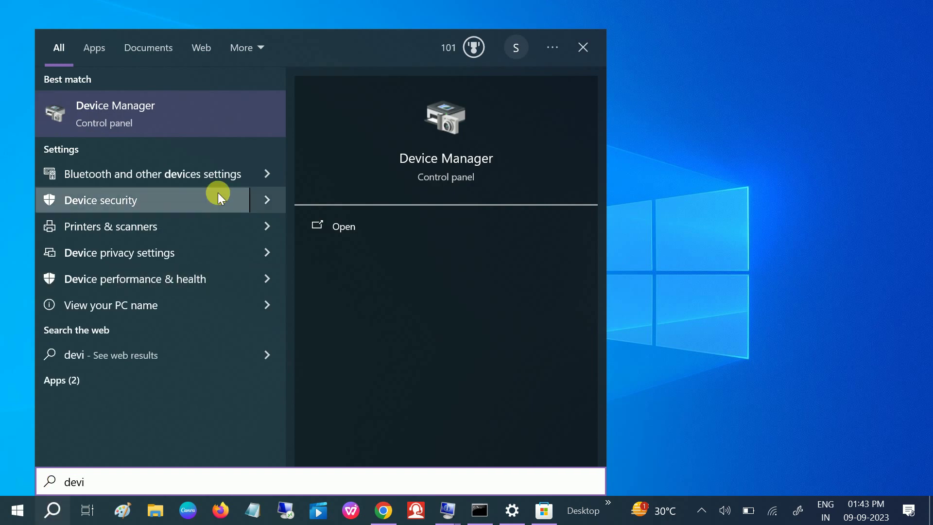
click(173, 115)
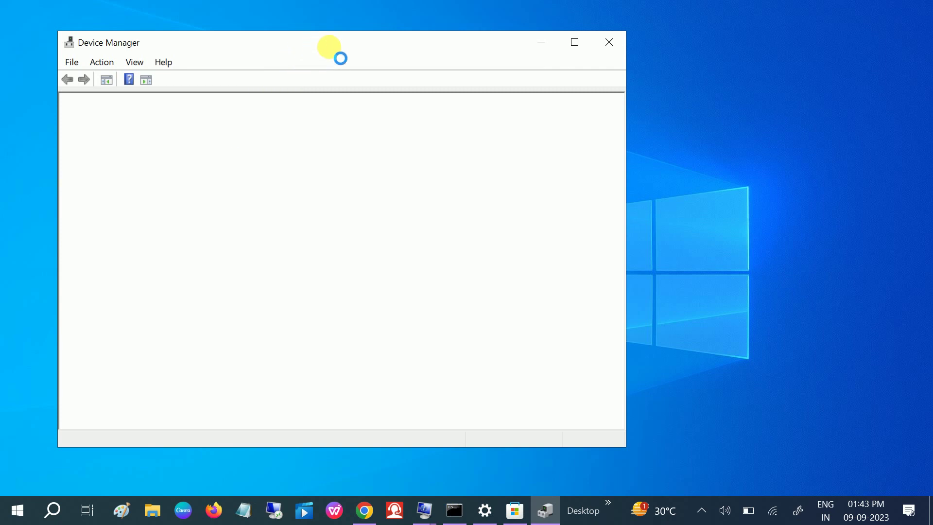
drag(329, 47, 431, 48)
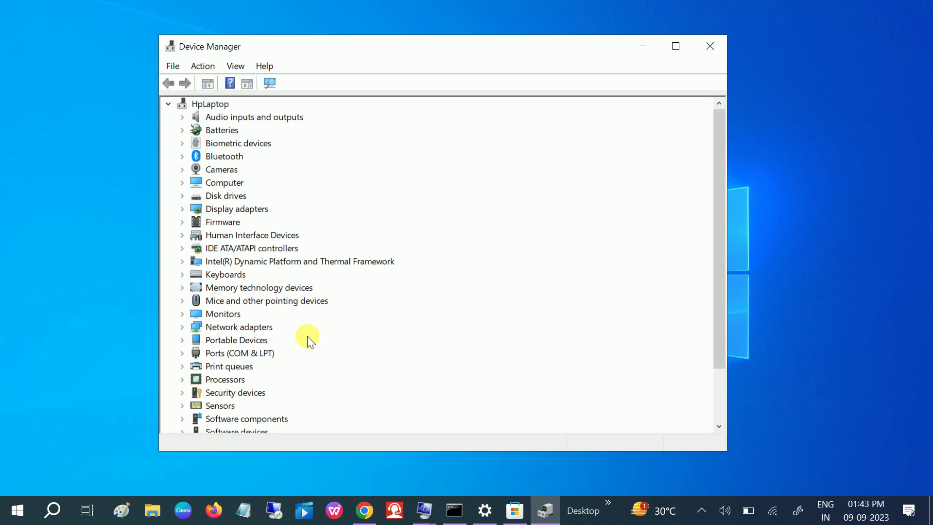
scroll(307, 336, down, 2)
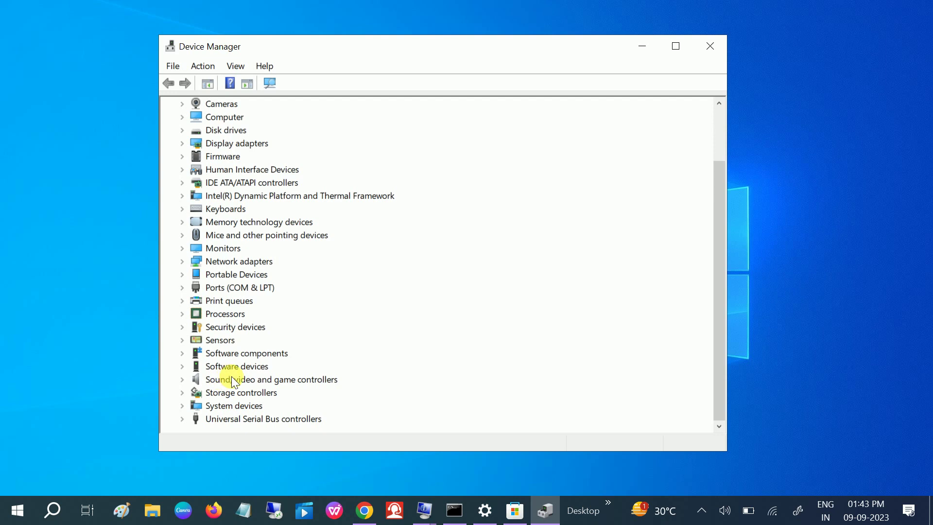
- Expand Sound, video and game controllers and browse its devices, ending on Realtek High Definition Audio
click(182, 380)
scroll(295, 370, down, 1)
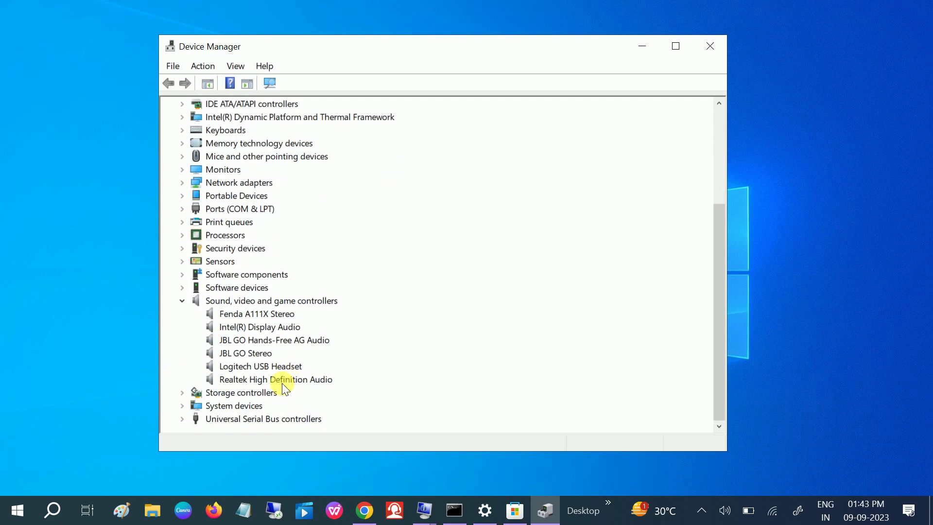
click(239, 383)
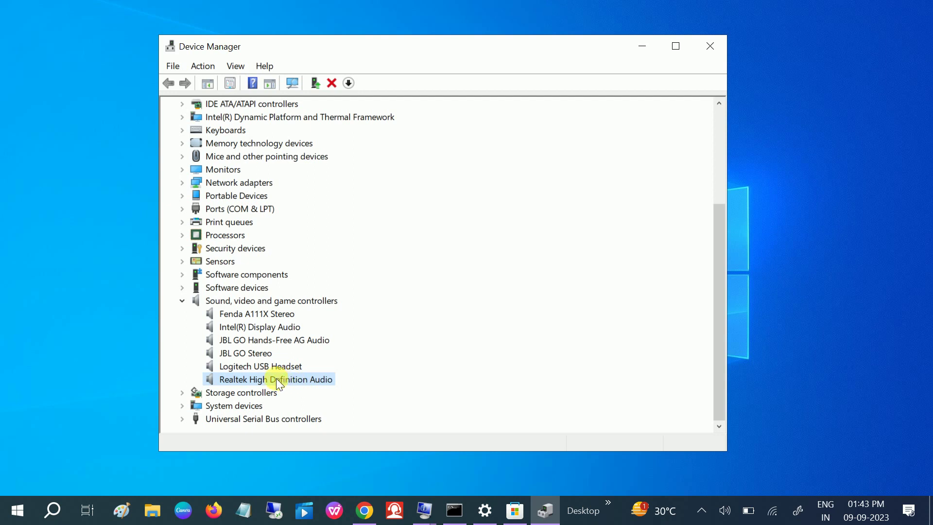
click(259, 315)
click(257, 329)
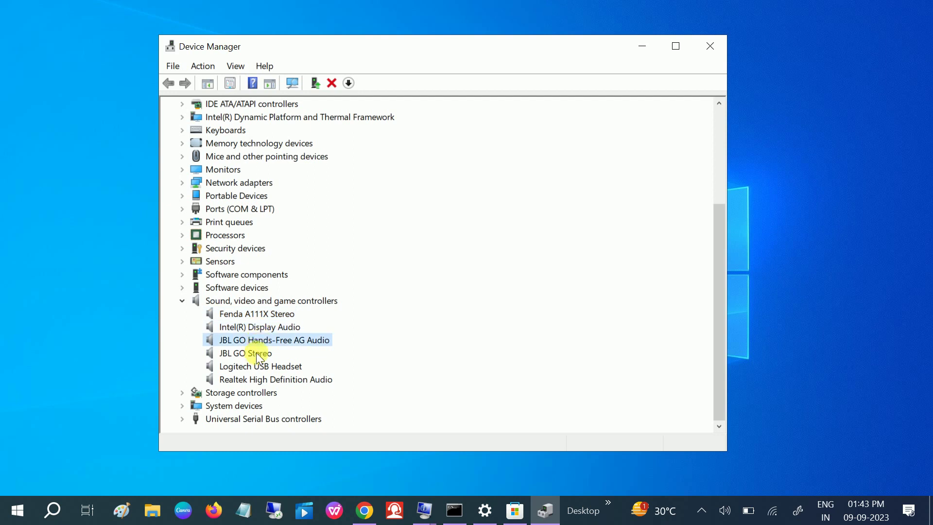
click(251, 353)
click(257, 367)
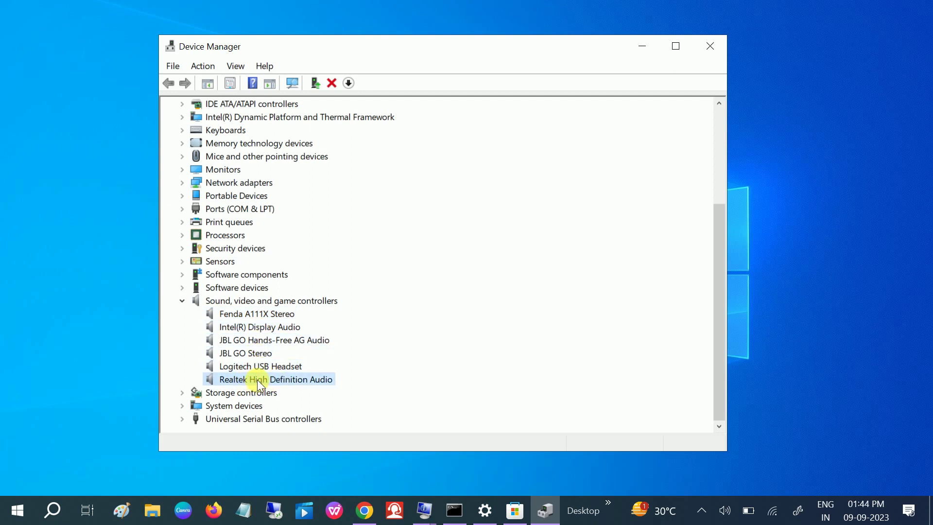
- Search automatically for a newer Realtek High Definition Audio driver and close the 'already installed' result
right_click(259, 384)
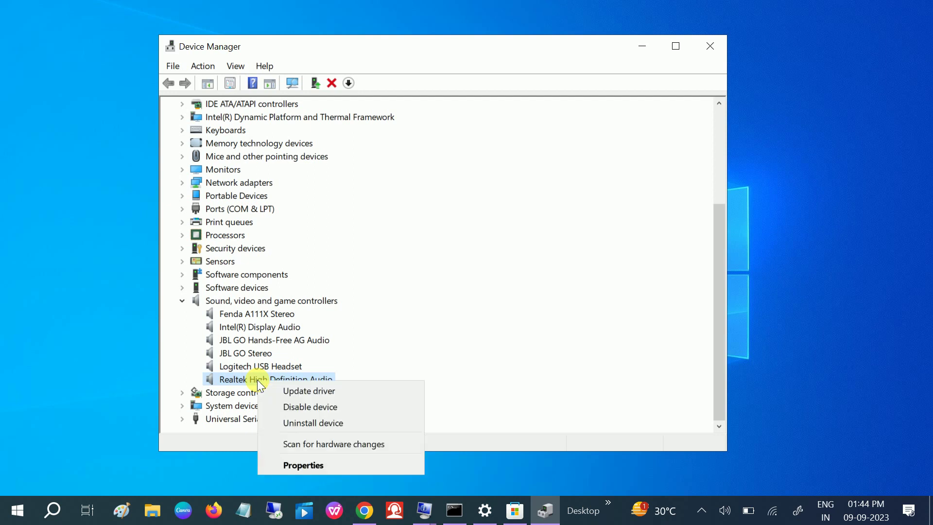
click(307, 394)
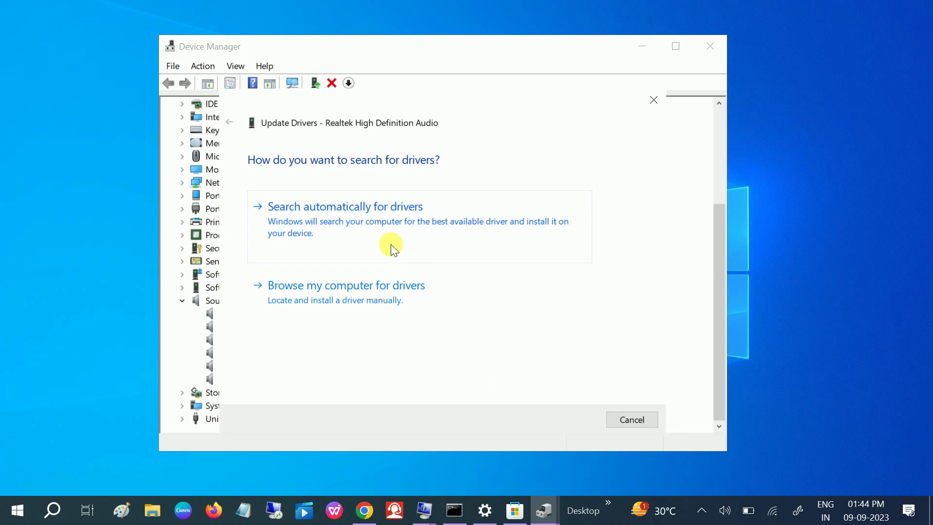
click(359, 221)
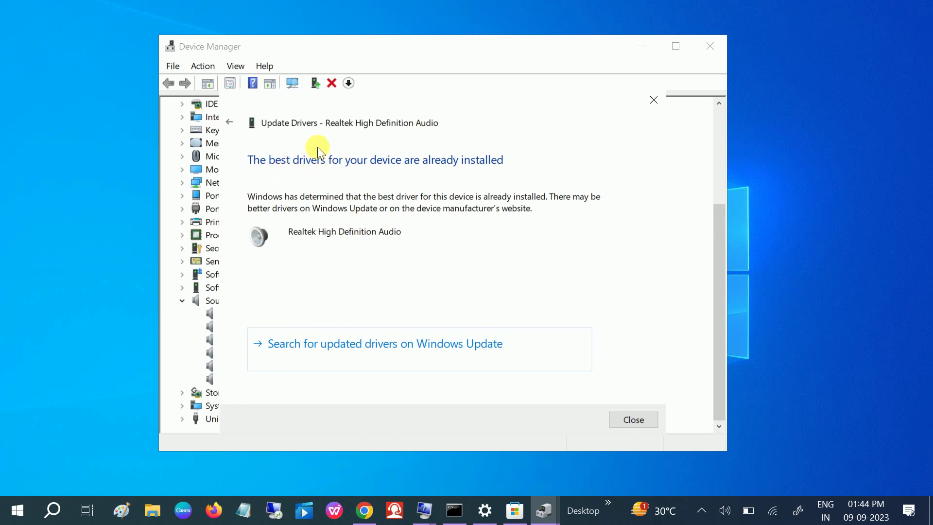
click(624, 420)
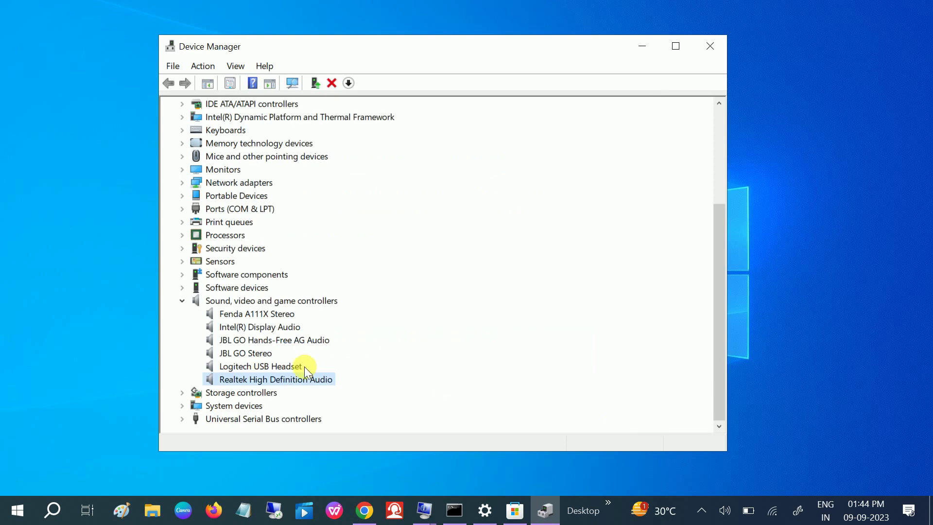
- Pick Realtek High Definition Audio from the compatible drivers on this computer, then close Device Manager
right_click(292, 379)
click(337, 386)
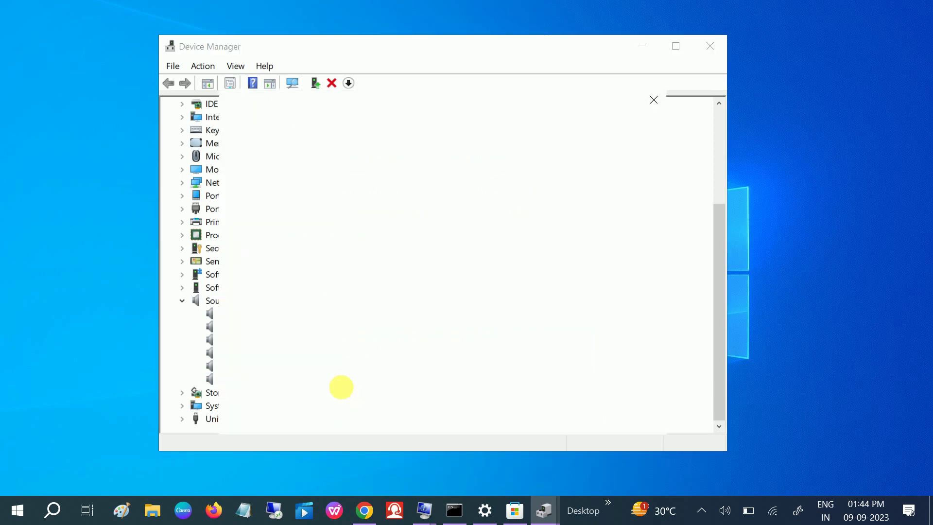
click(355, 315)
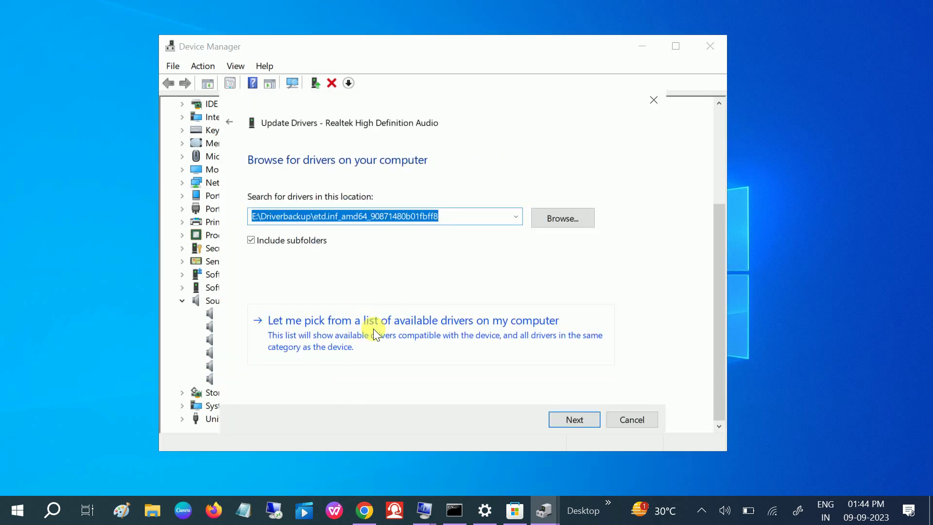
click(373, 332)
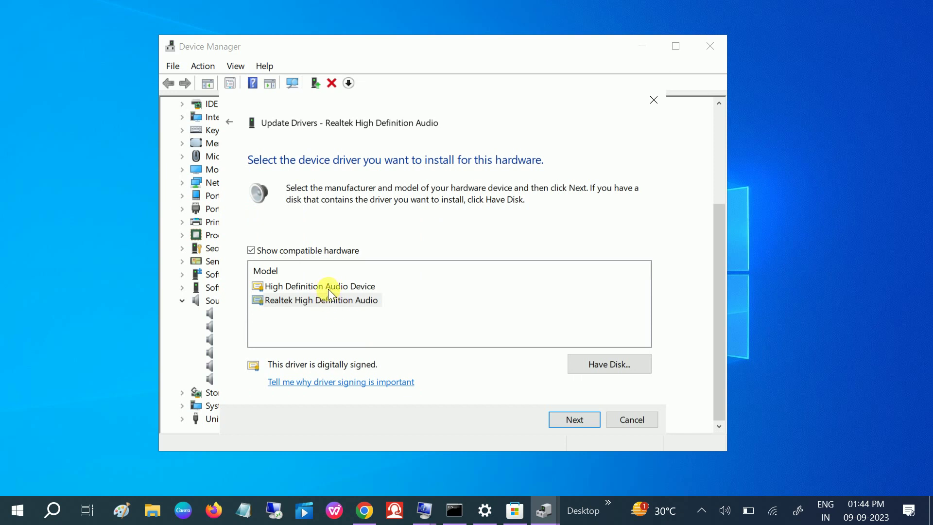
click(323, 304)
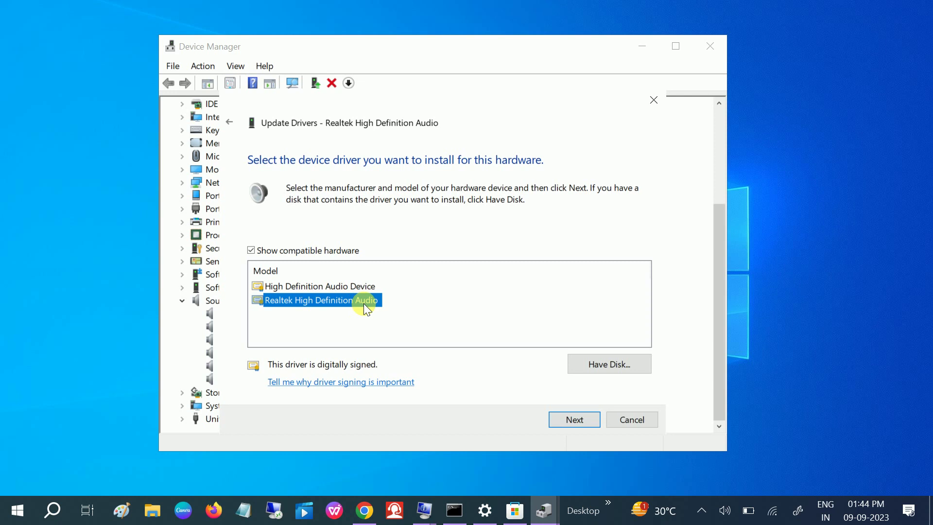
click(574, 424)
click(653, 100)
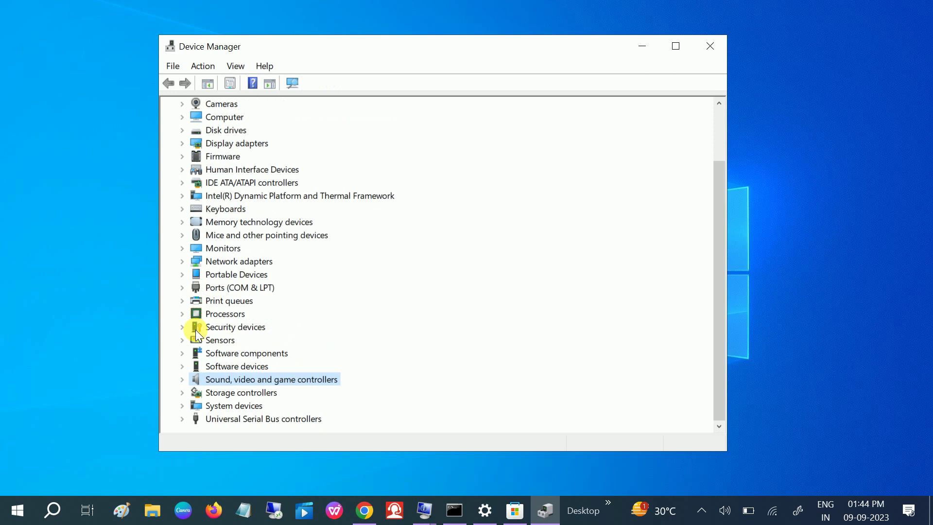
click(182, 380)
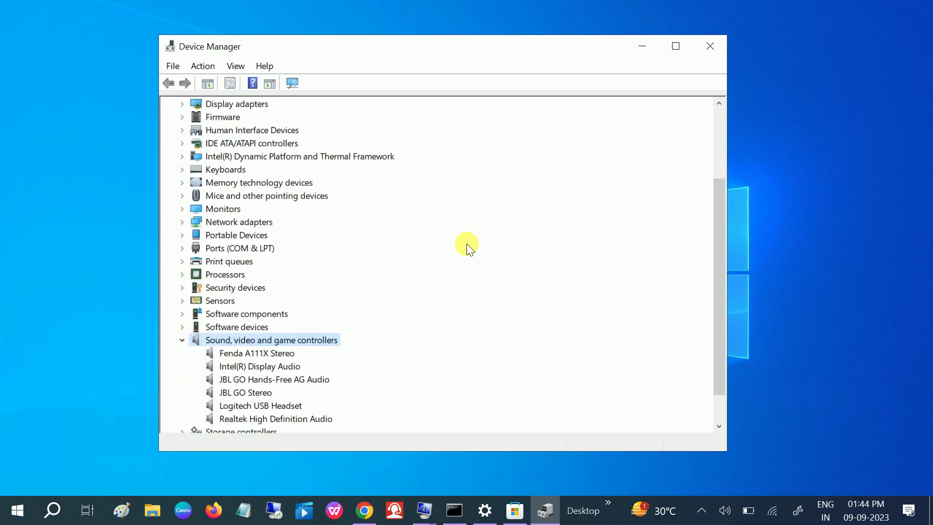
click(716, 46)
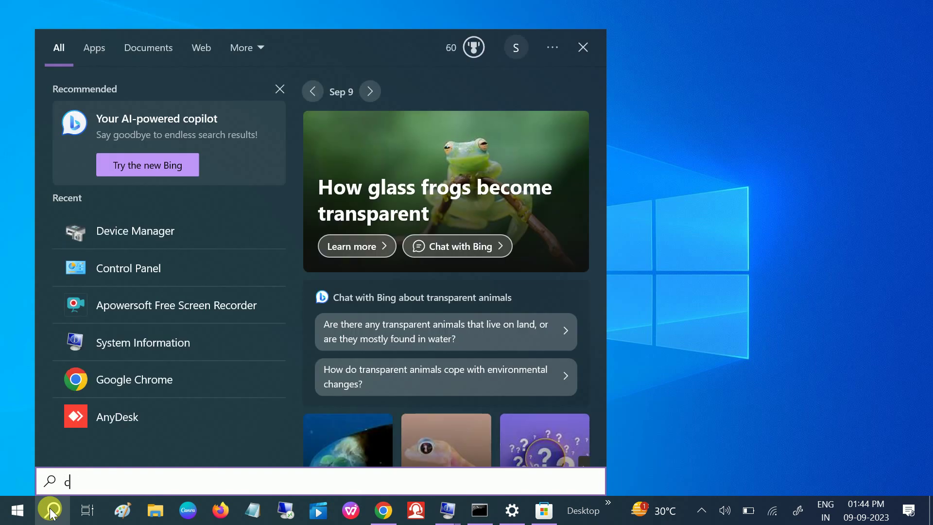
text(on)
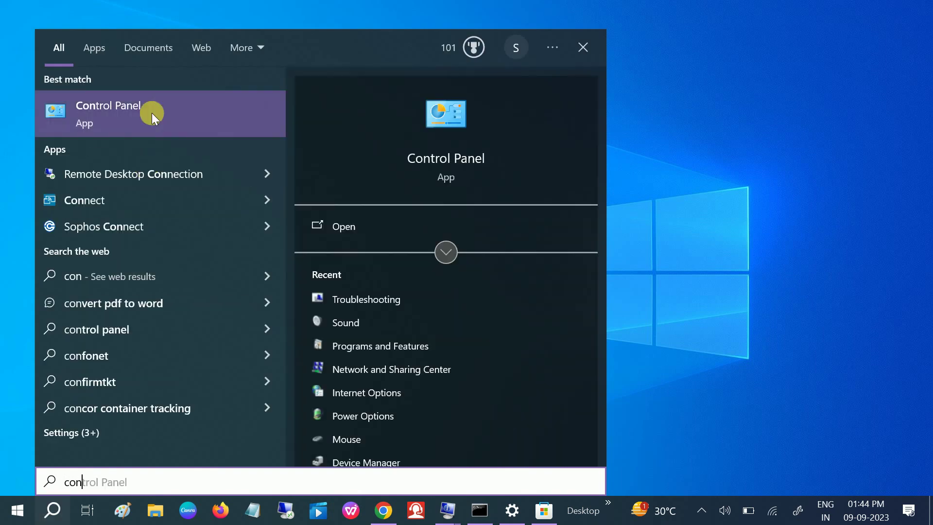
- From Control Panel's Sound playback list, open Properties for the Realtek High Definition Audio speakers
click(152, 114)
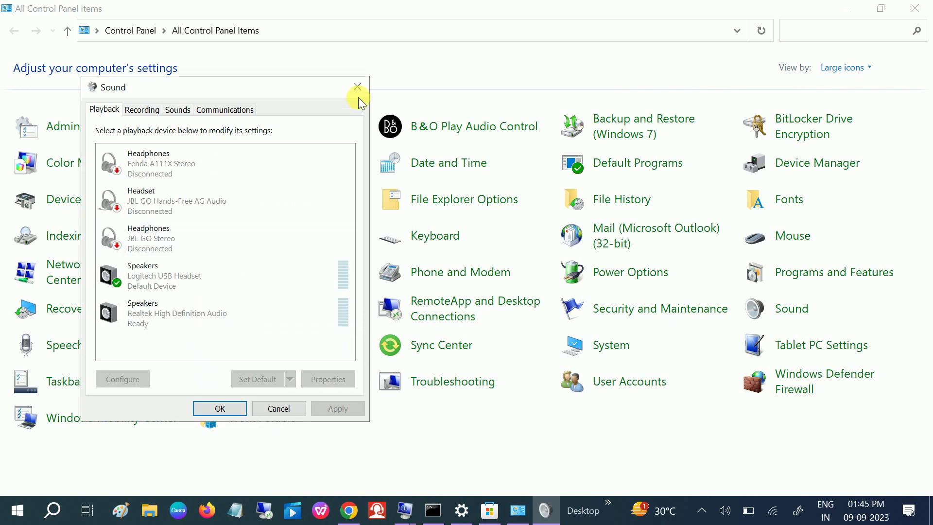
drag(291, 90, 423, 62)
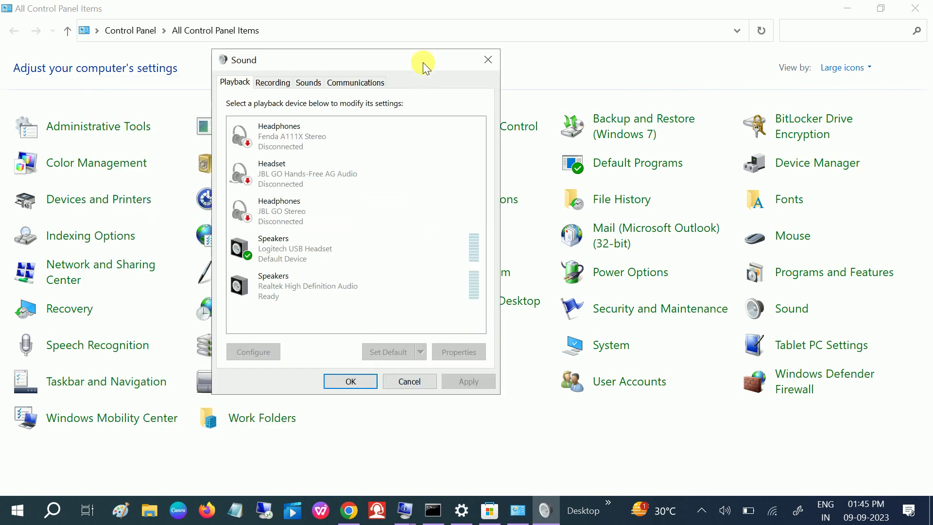
click(292, 249)
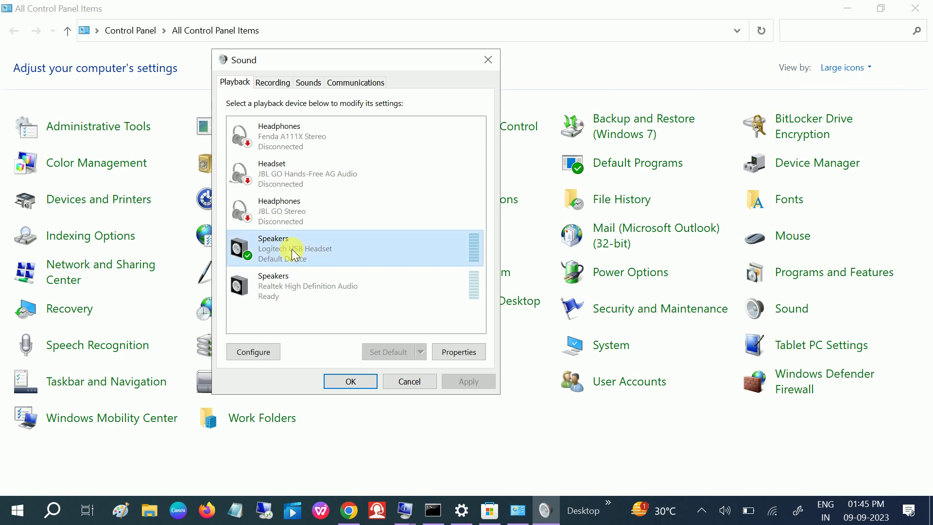
click(291, 291)
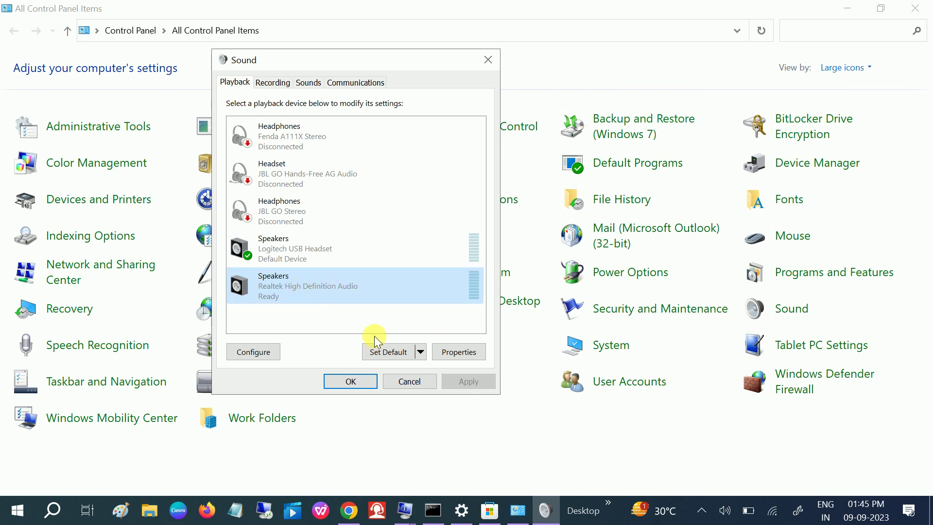
click(449, 351)
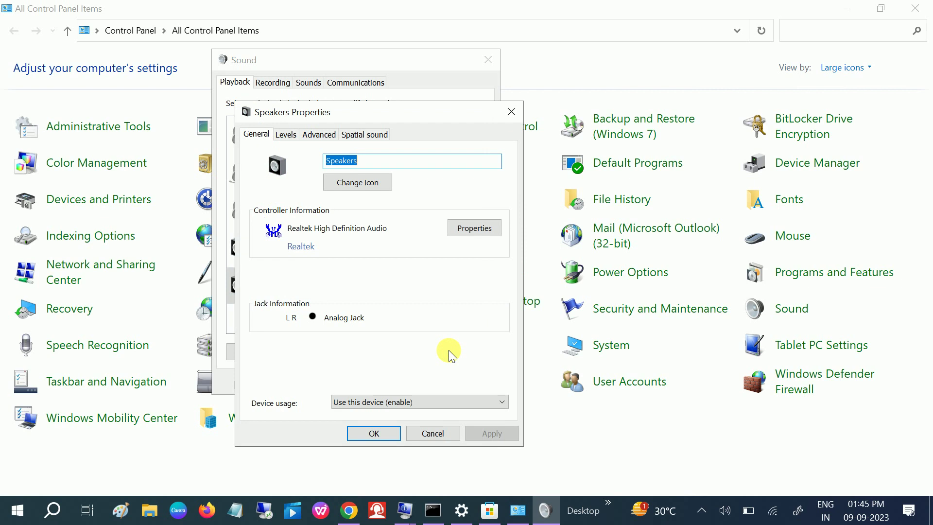
- Review the Realtek speakers' Levels and system volume, keeping the 24 bit Studio Quality default format
click(285, 134)
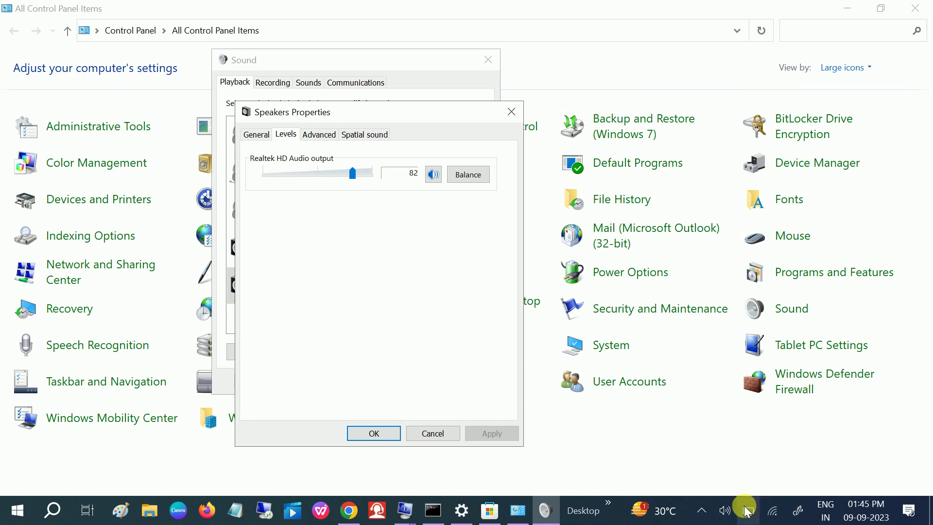
click(724, 512)
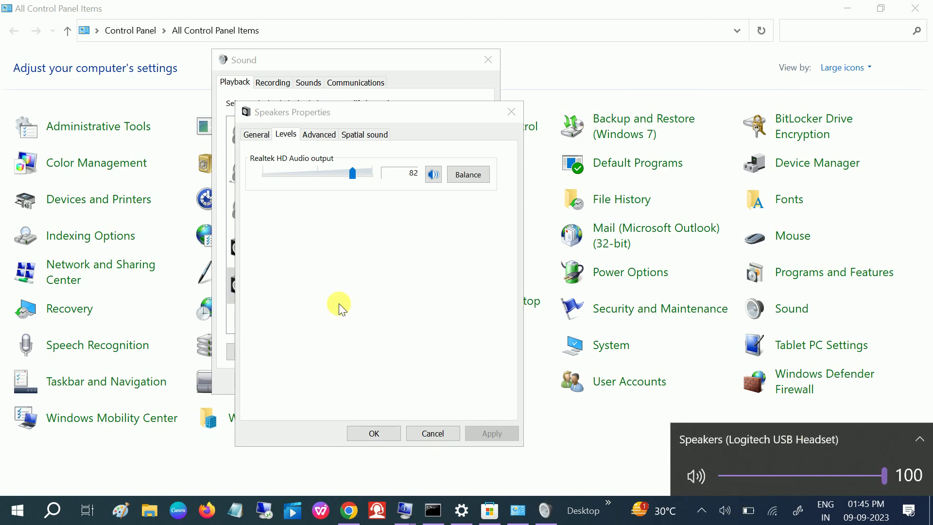
click(319, 137)
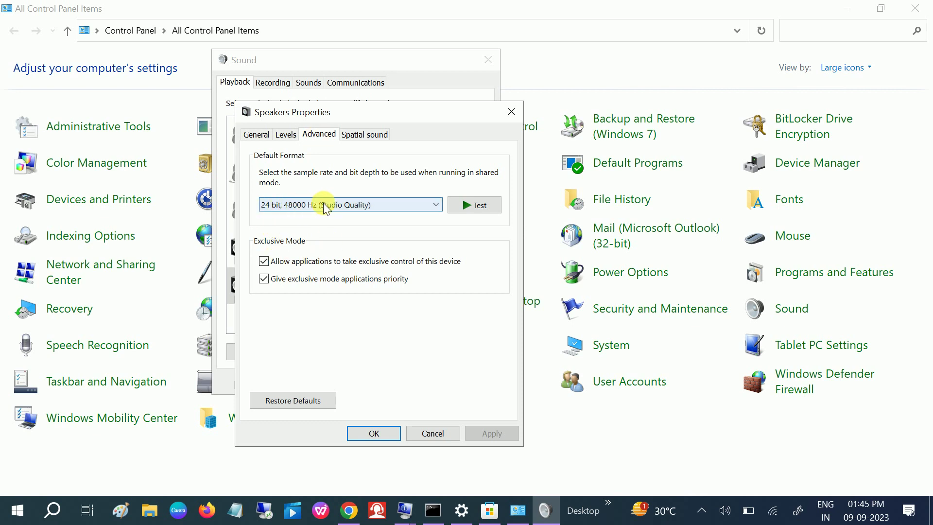
click(340, 207)
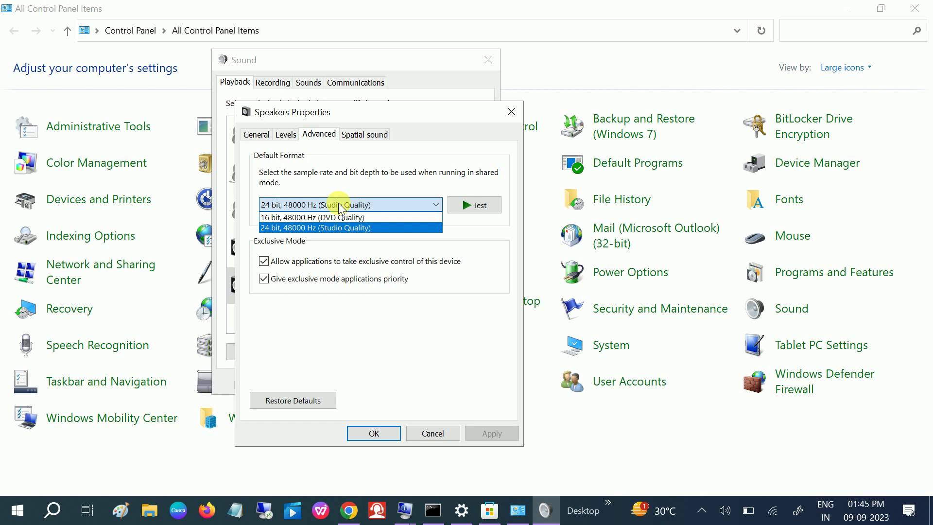
click(340, 207)
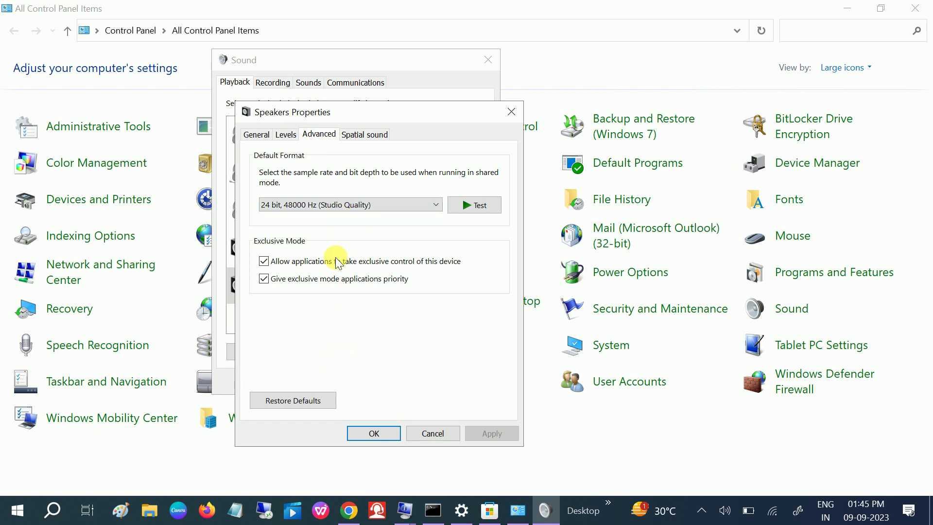
click(333, 204)
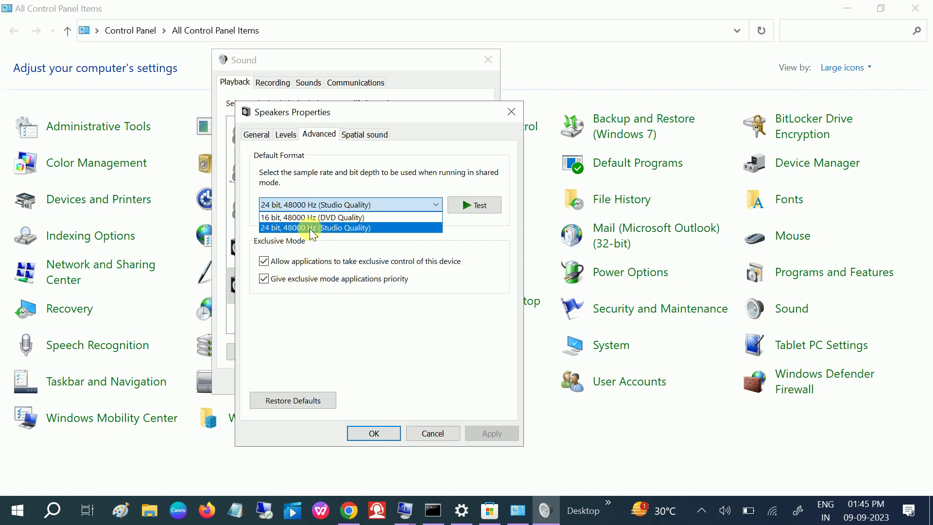
click(317, 209)
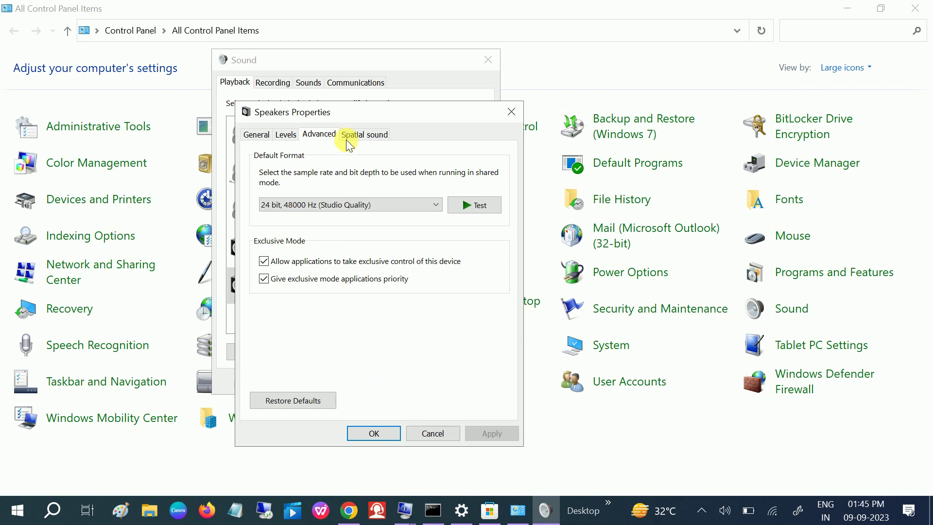
drag(404, 120, 559, 130)
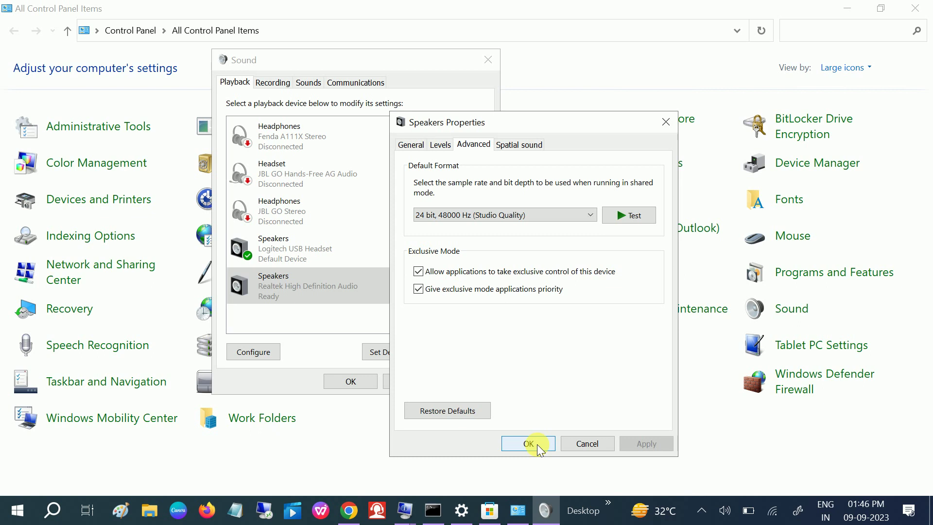
- Confirm the speaker properties, then browse the Recording, Sounds and Communications tabs
click(538, 444)
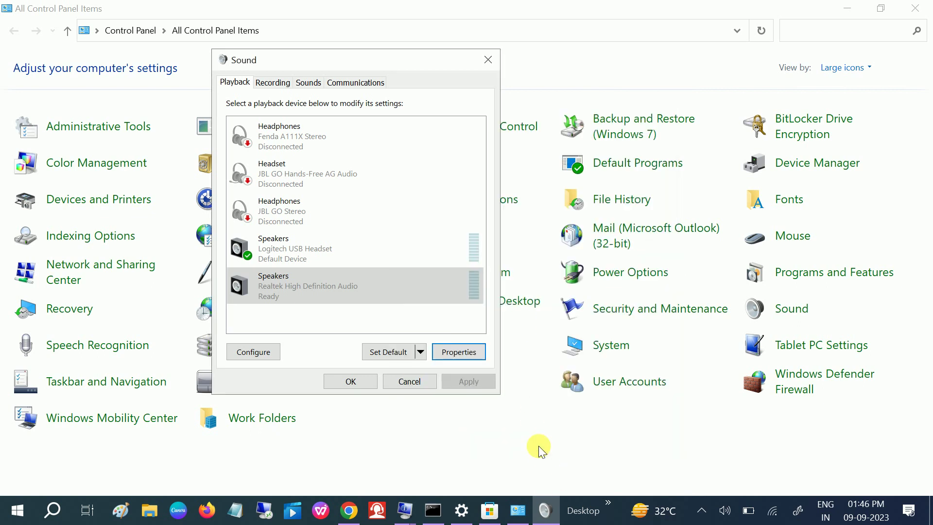
click(283, 83)
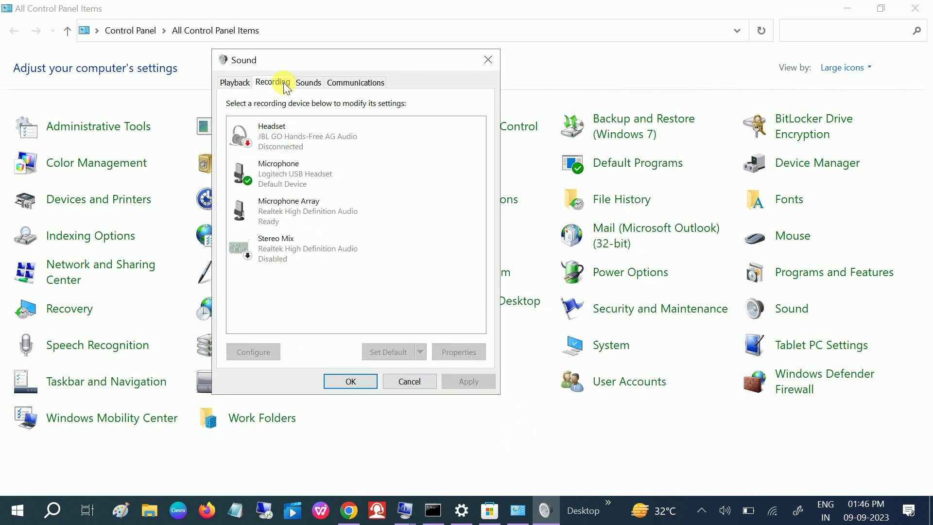
click(297, 179)
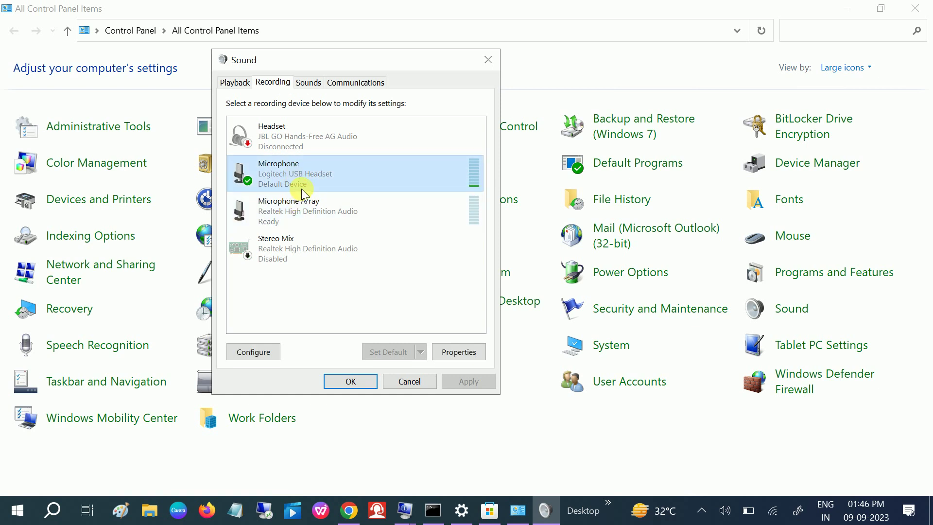
click(302, 211)
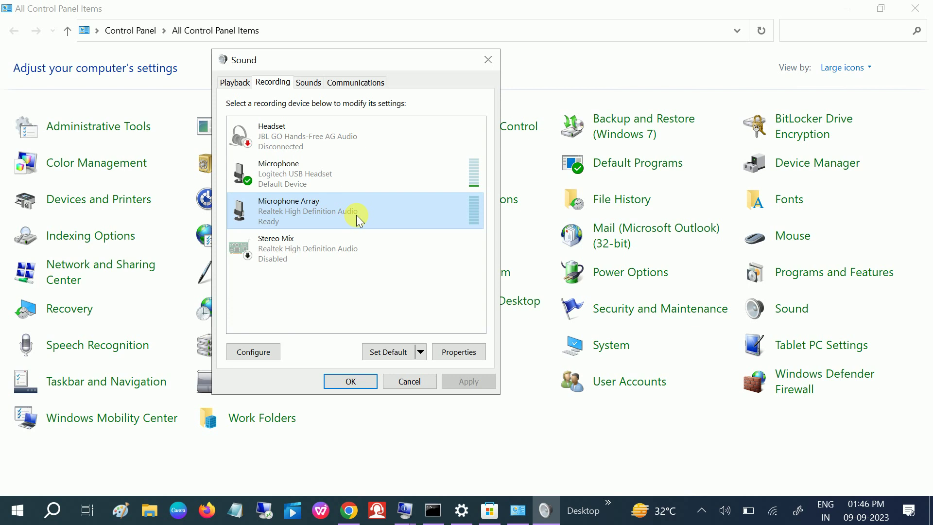
click(310, 82)
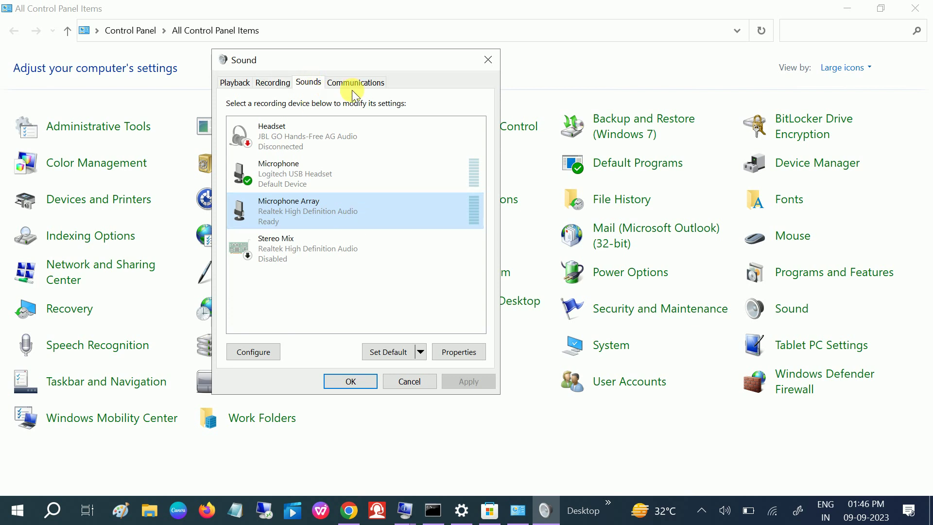
click(357, 87)
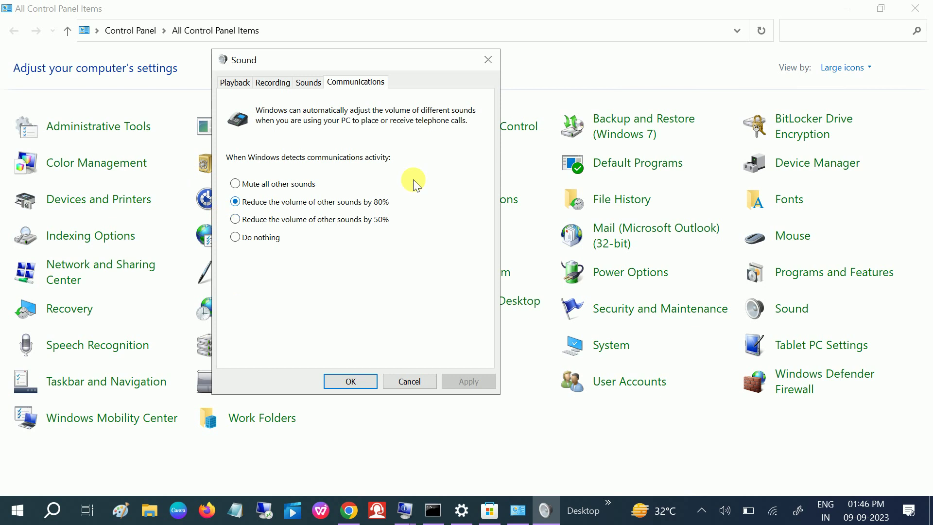
- Step through the playback devices to JBL GO Stereo, then cancel Sound and close Control Panel
click(233, 82)
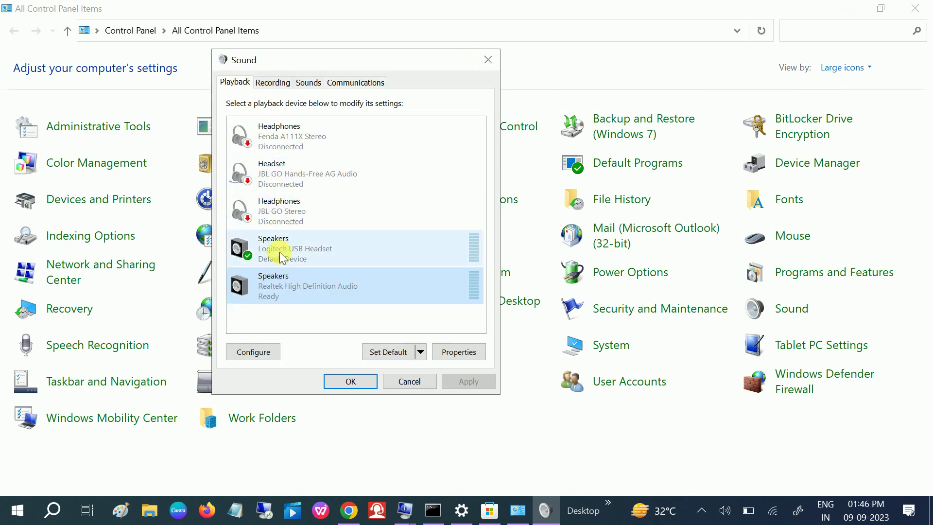
click(319, 151)
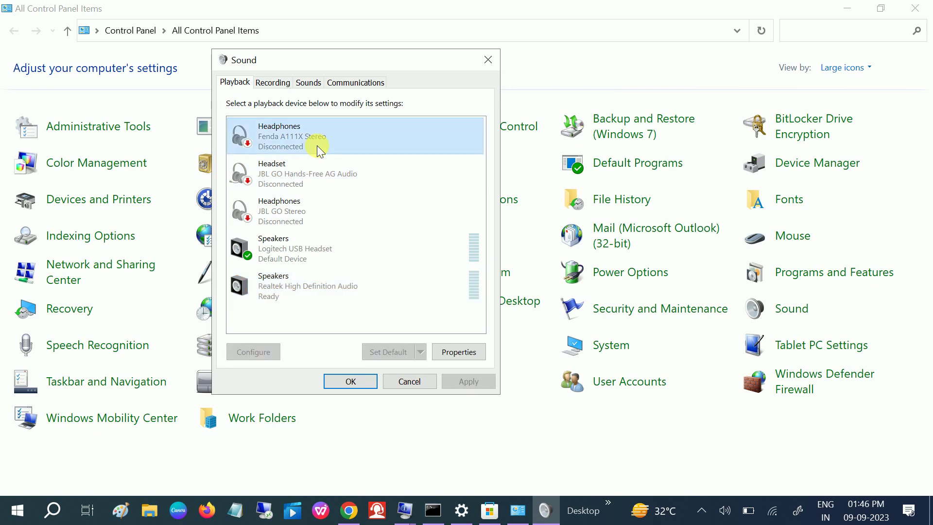
key(Down)
key(Down)
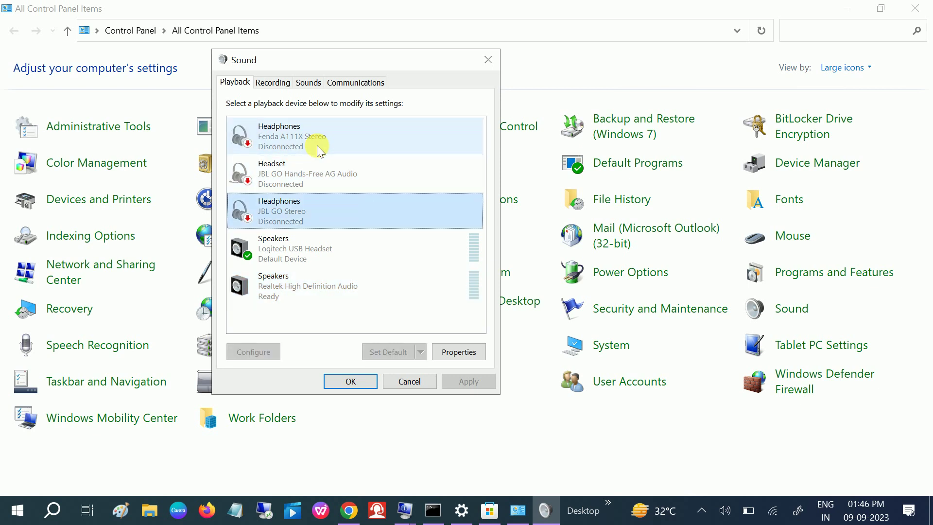
key(Down)
key(Down)
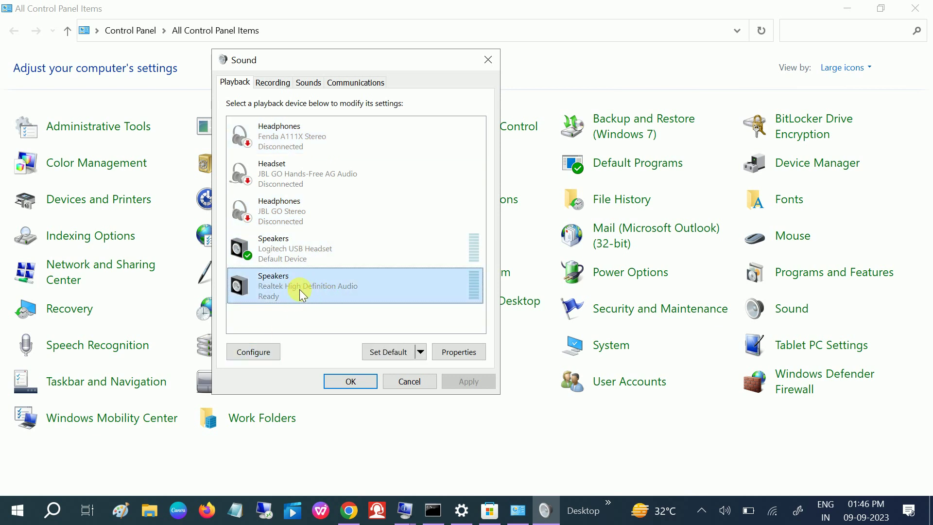
click(394, 382)
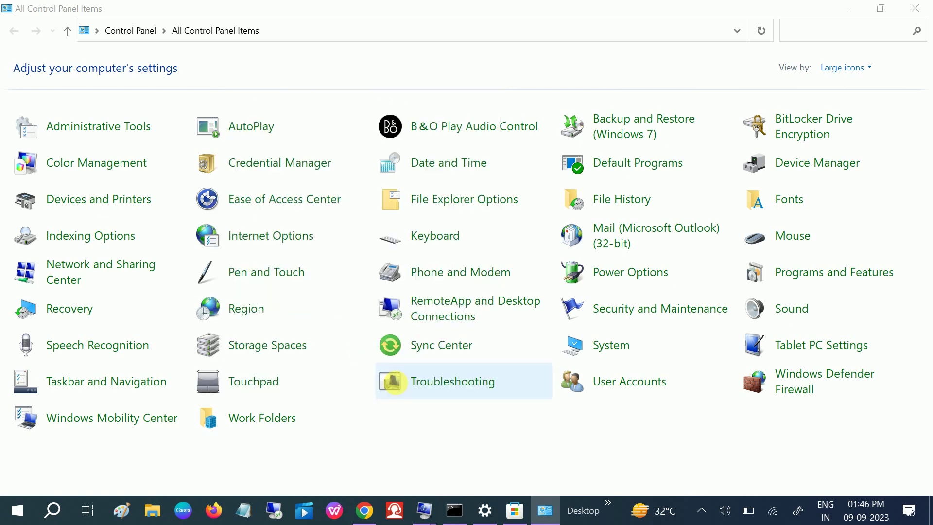
click(915, 11)
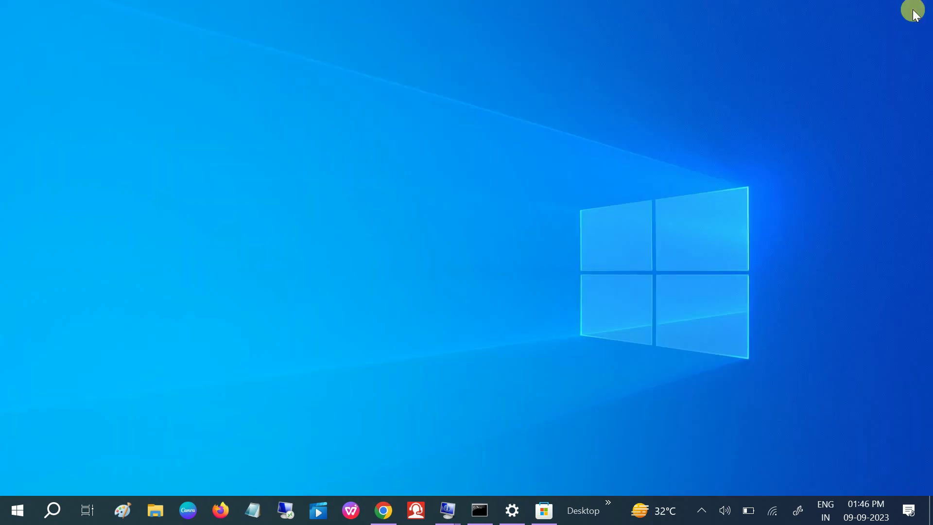
- Launch Google Chrome by searching 'goog' in Windows search
click(54, 512)
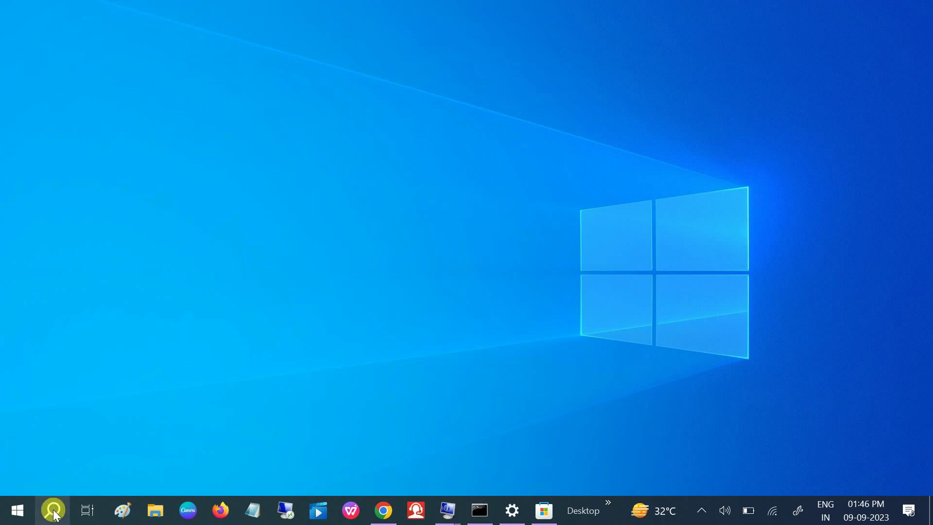
text(goog)
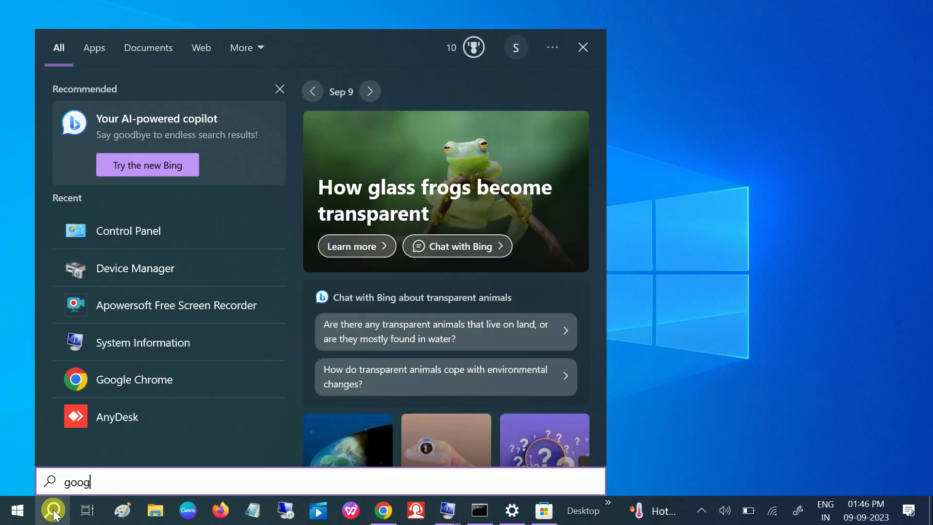
click(189, 118)
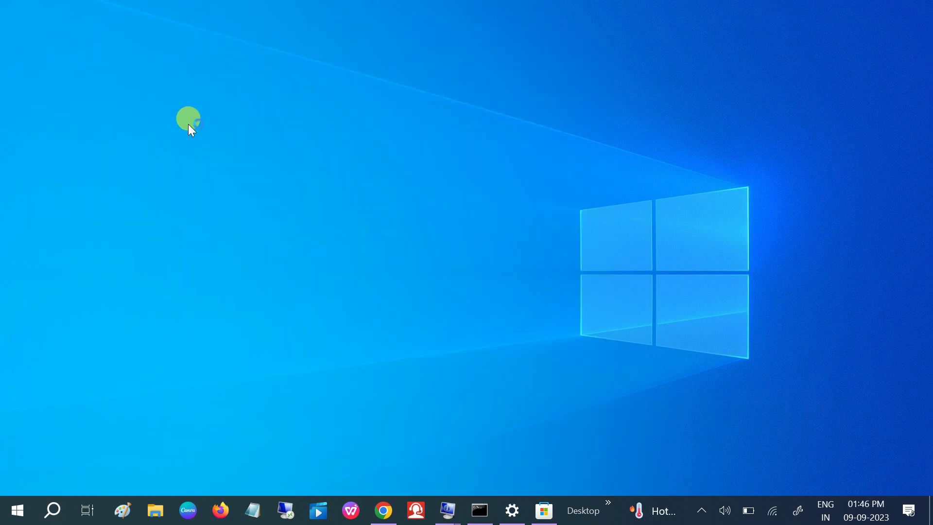
- Maximize Chrome and open HP's official driver download page from a 'hp driver download' search
click(422, 106)
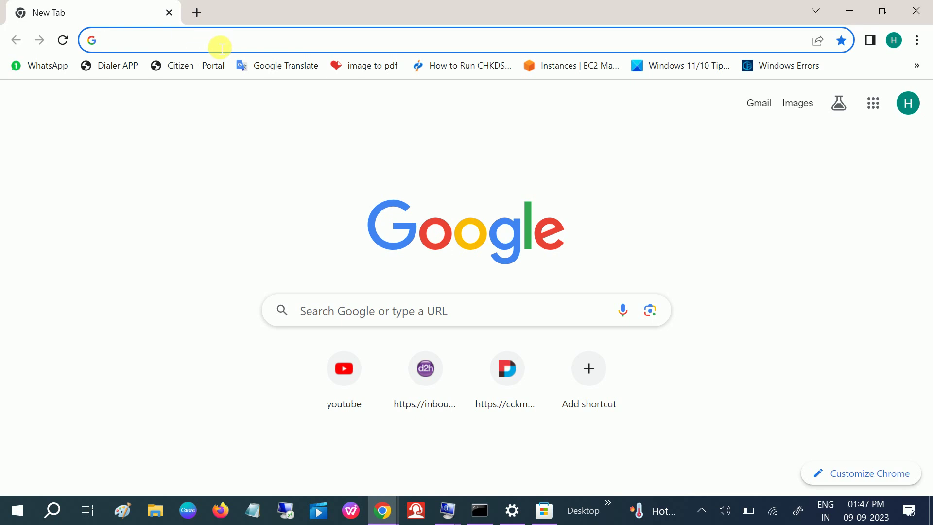
click(197, 43)
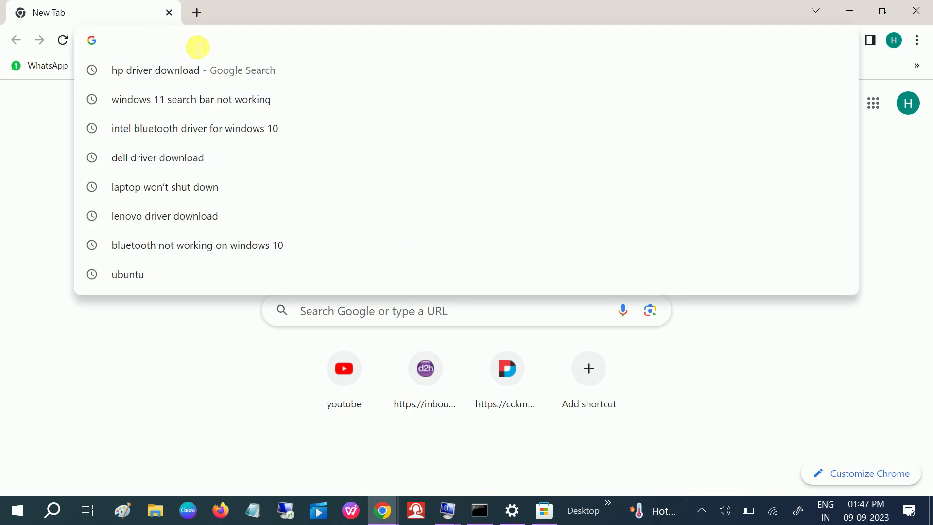
text(h)
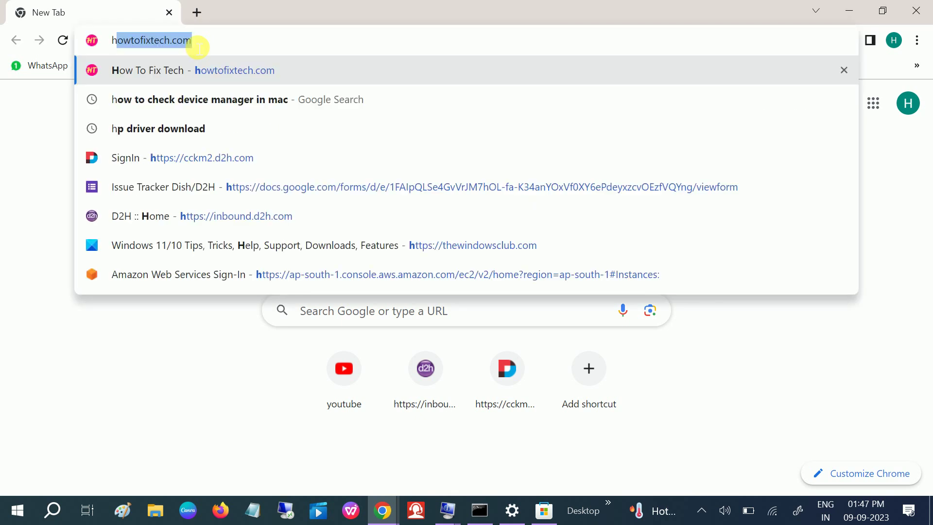
text(p driver download)
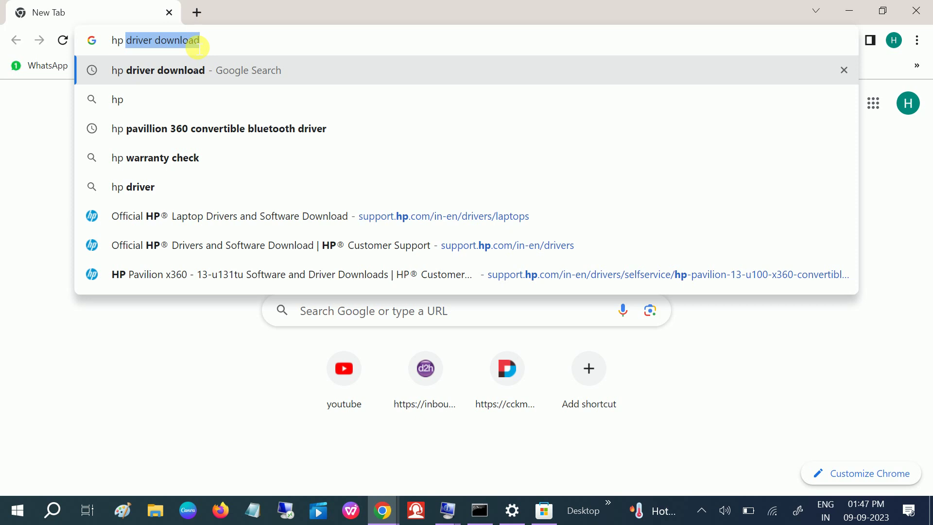
key(Return)
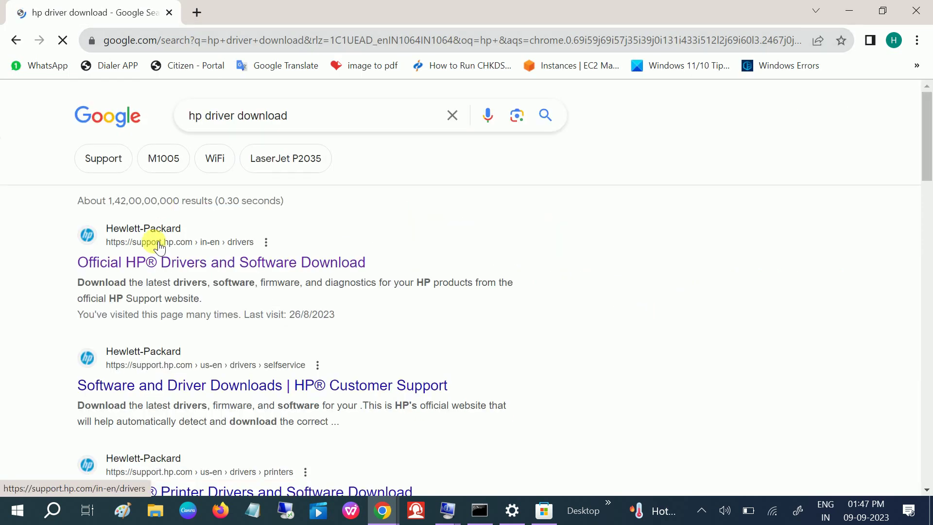
click(126, 262)
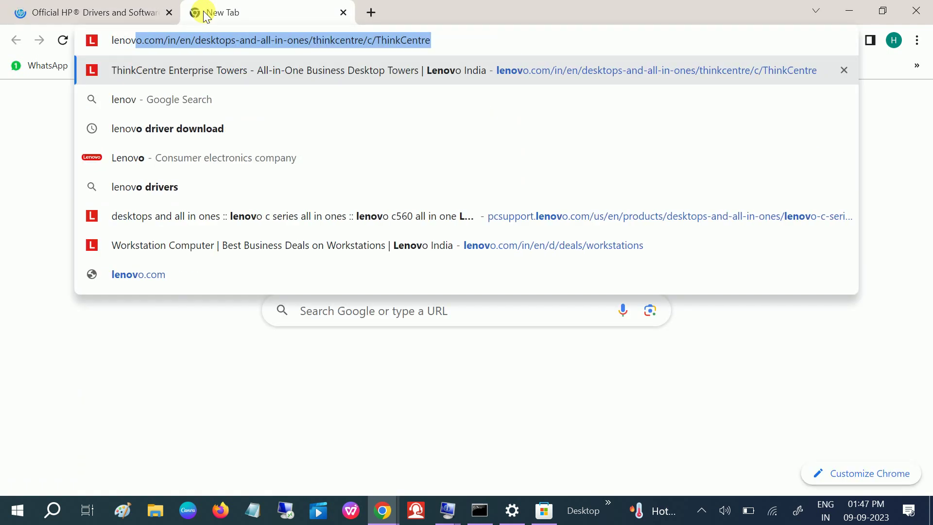
text(o)
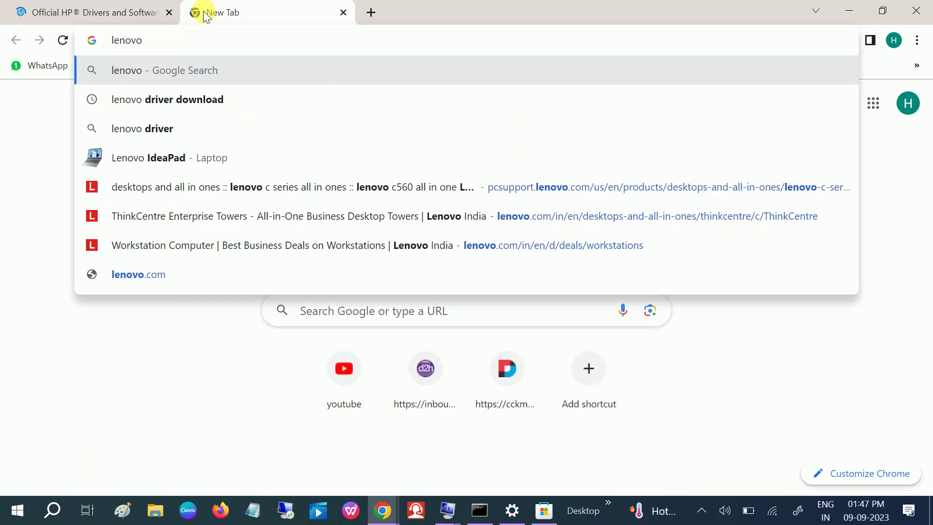
- Open Lenovo's Drivers & Software page in another tab, choose Laptop on HP's page, then return to Lenovo
click(235, 101)
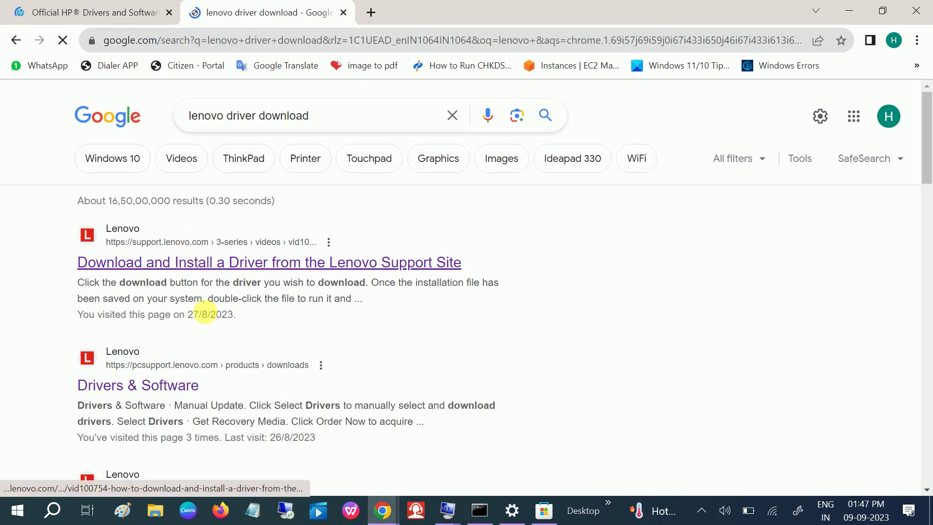
click(152, 396)
click(104, 15)
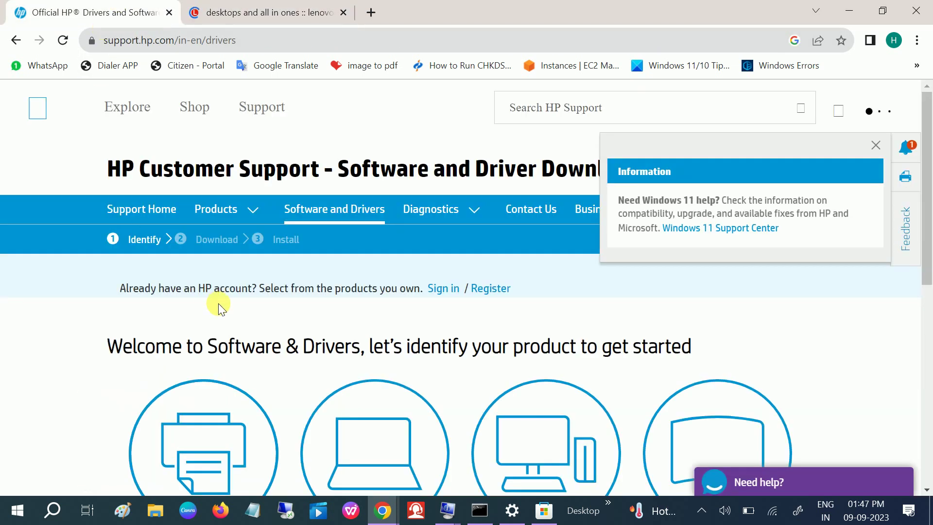
scroll(219, 305, down, 2)
click(387, 330)
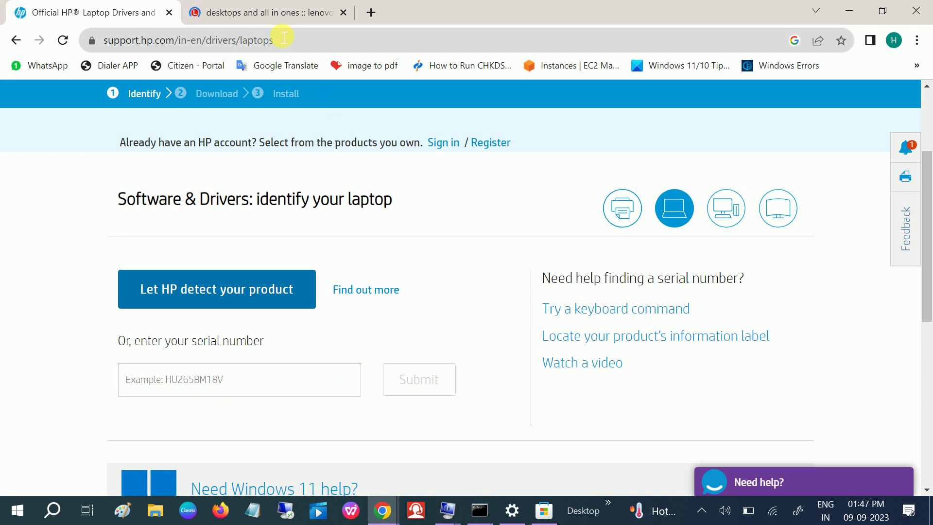
click(267, 11)
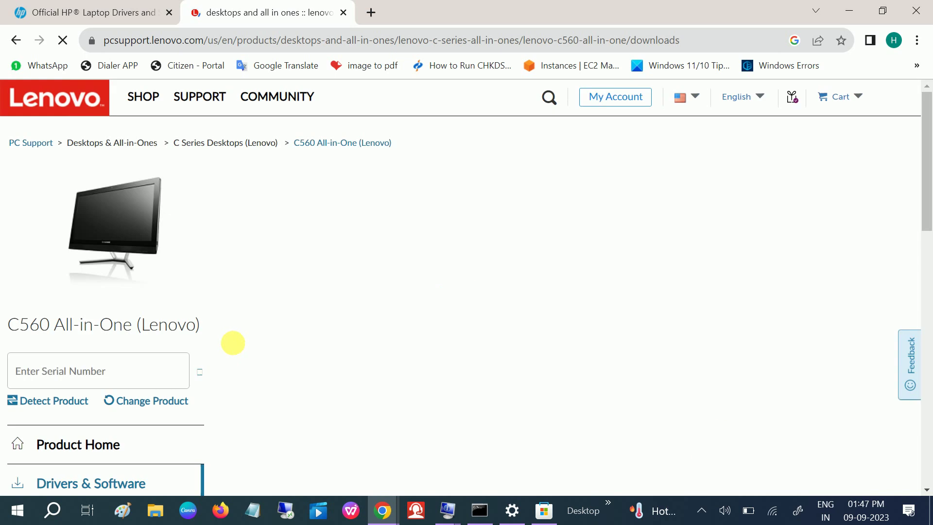
scroll(232, 343, down, 2)
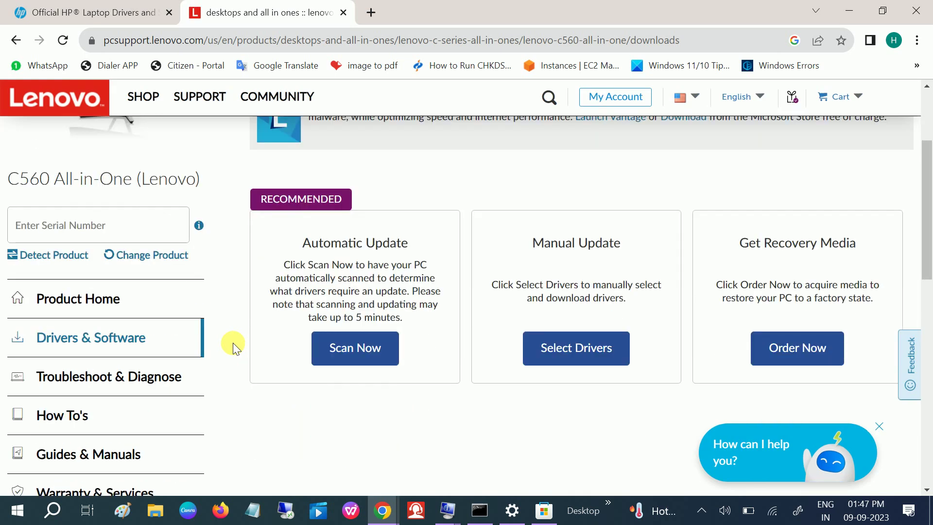
click(86, 231)
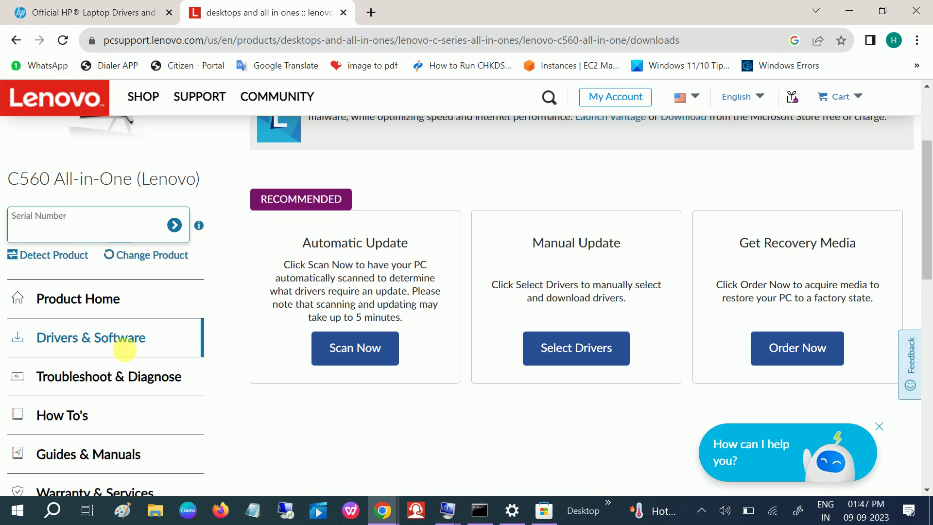
- Launch Command Prompt as administrator from Windows search
click(53, 510)
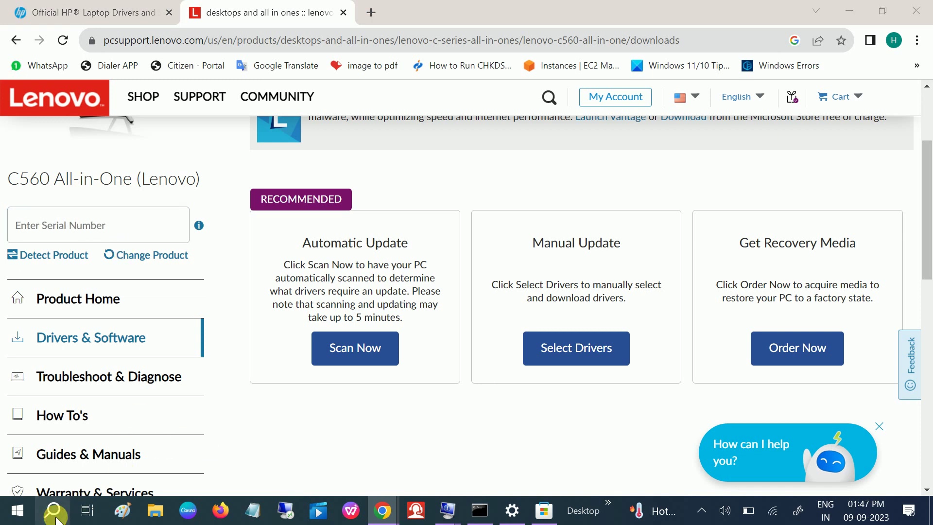
text(cmd)
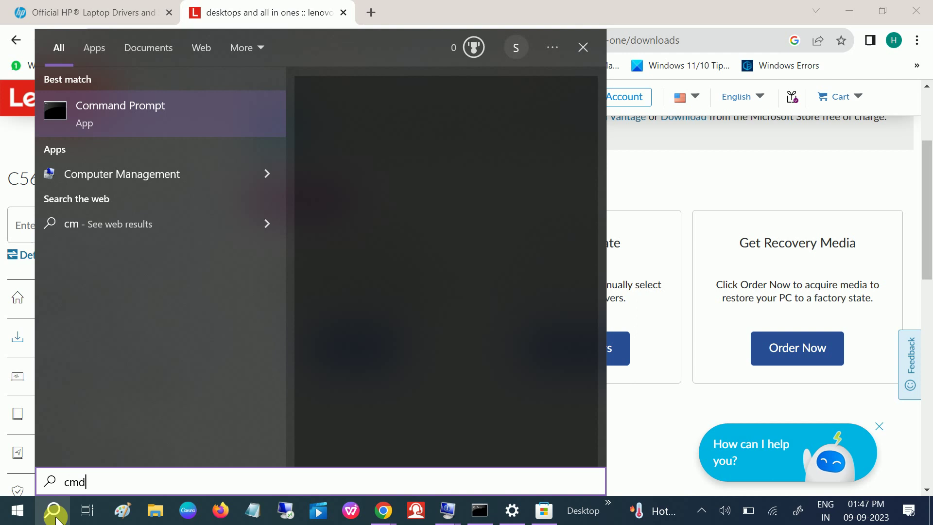
right_click(223, 113)
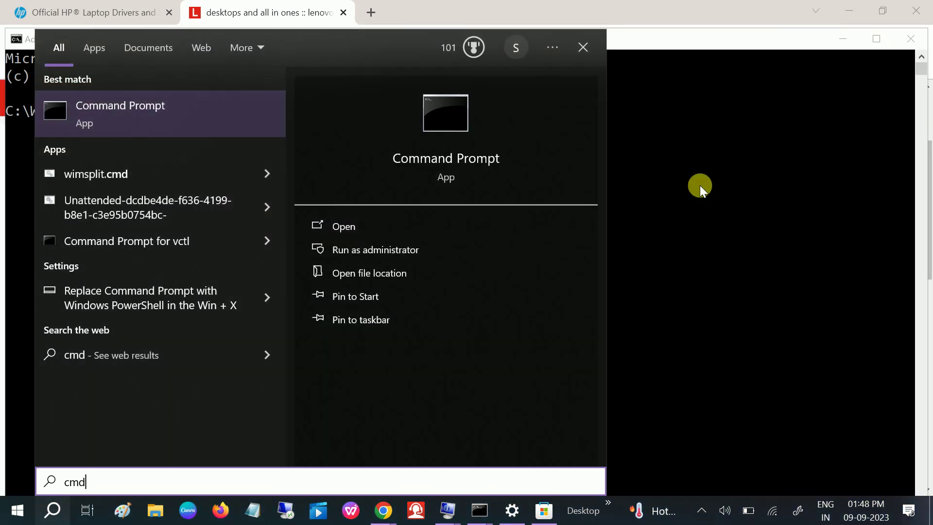
click(701, 182)
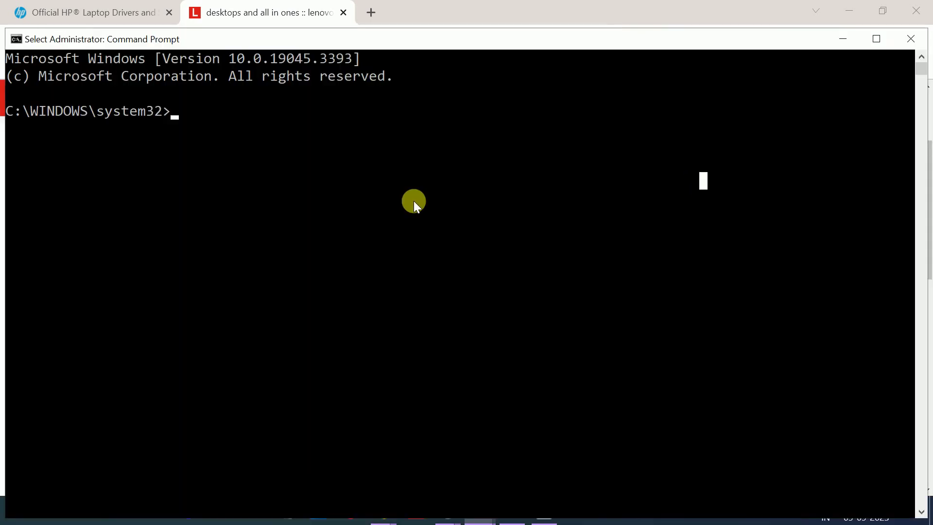
text(wmic buo)
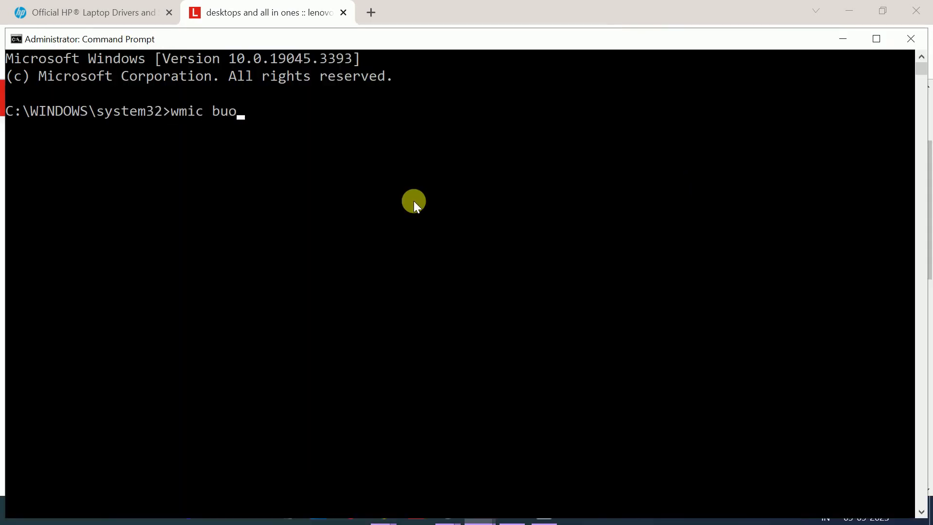
- Correct typos in 'wmic bios get serialnumber', then select and copy the command
key(BackSpace)
key(BackSpace)
key(BackSpace)
text(ios get)
text( seril)
key(BackSpace)
text(a)
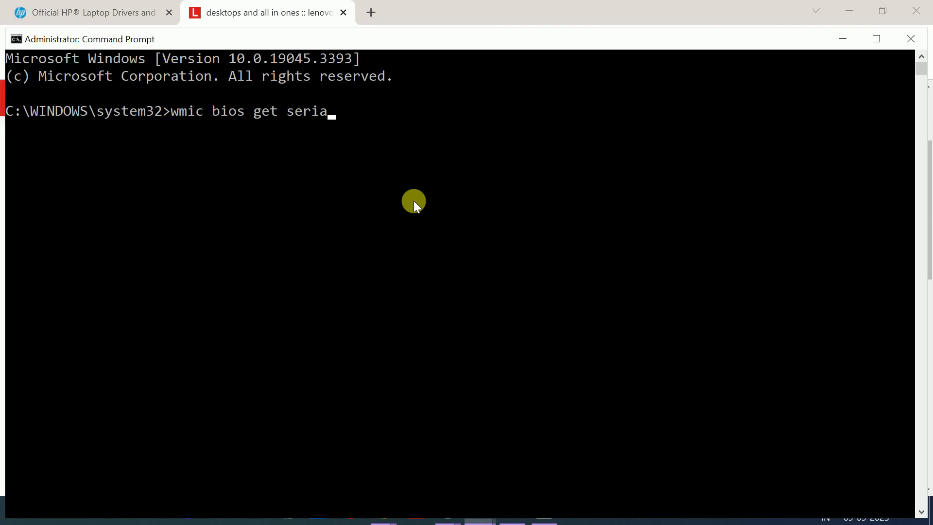
text(lnumber)
drag(172, 114, 383, 118)
key(ctrl+c)
- Paste the wmic command into a new Notepad note, minimize it, and open Lenovo's Select Drivers list
click(851, 39)
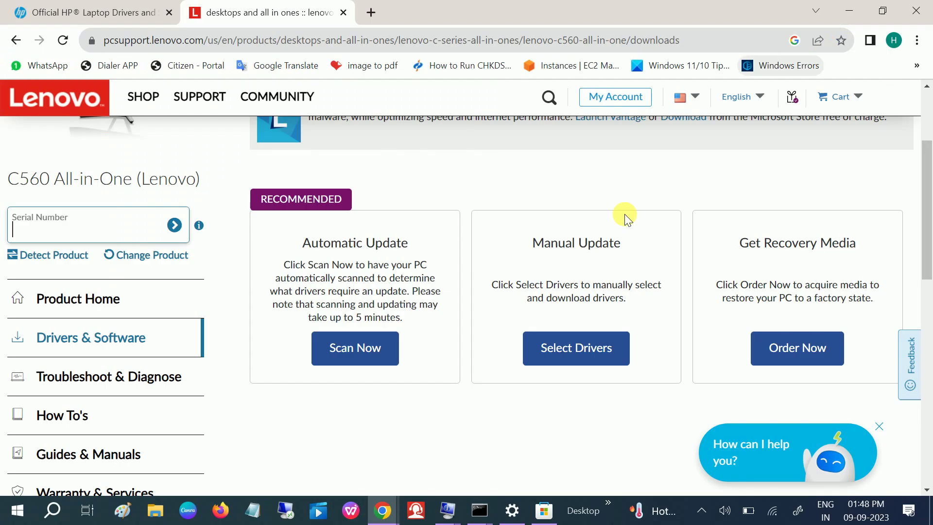
click(252, 511)
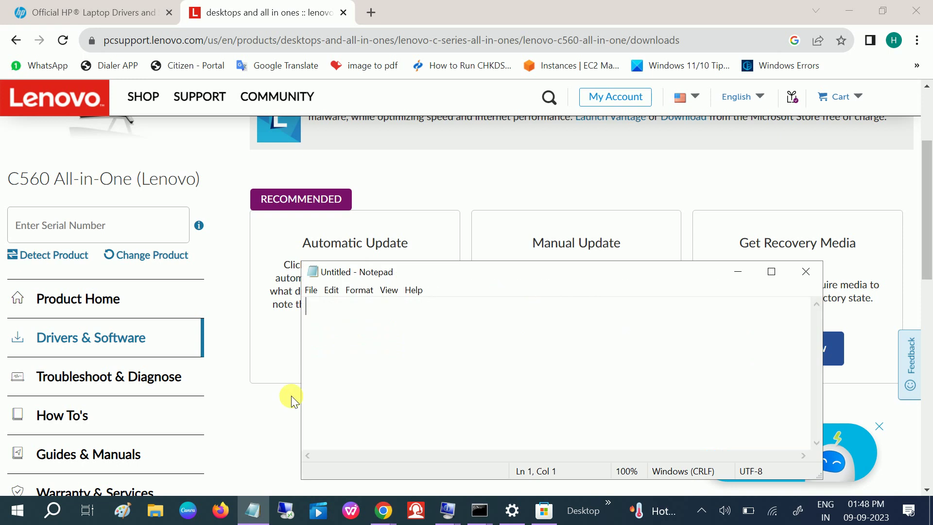
key(ctrl+v)
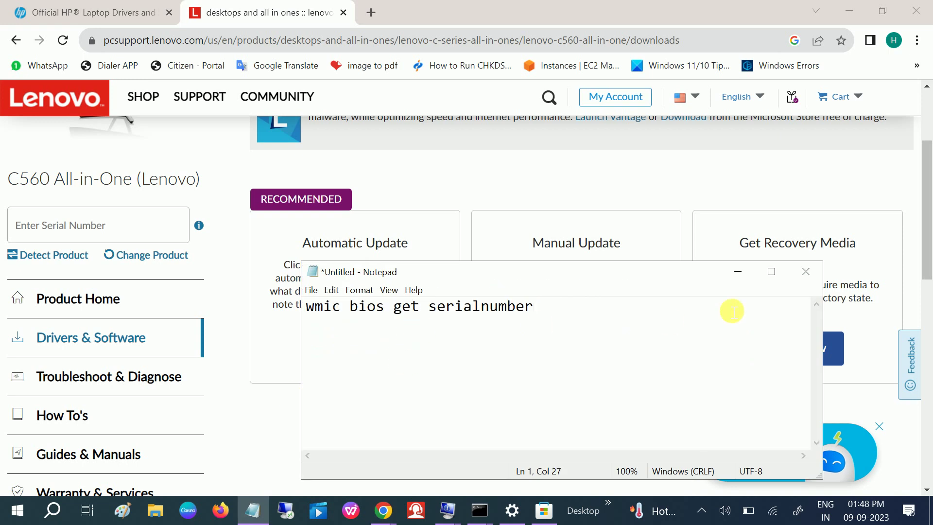
click(738, 271)
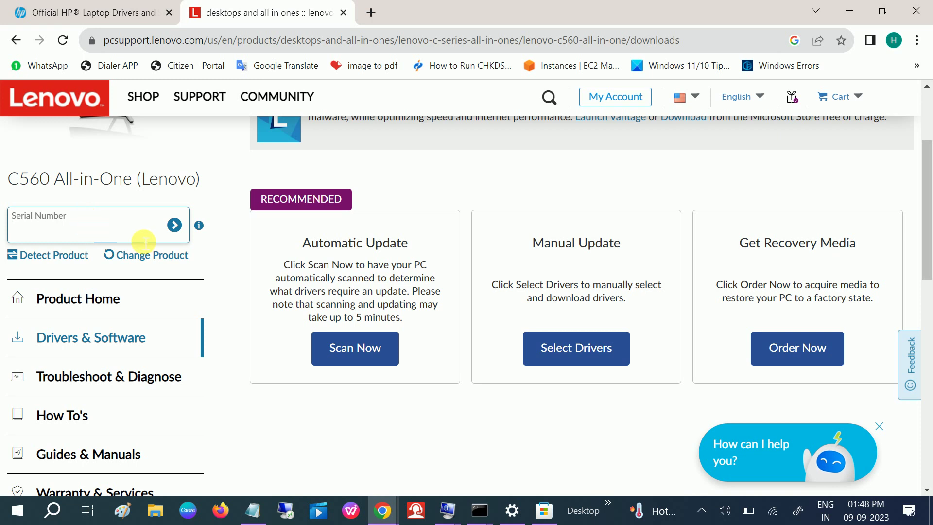
click(564, 361)
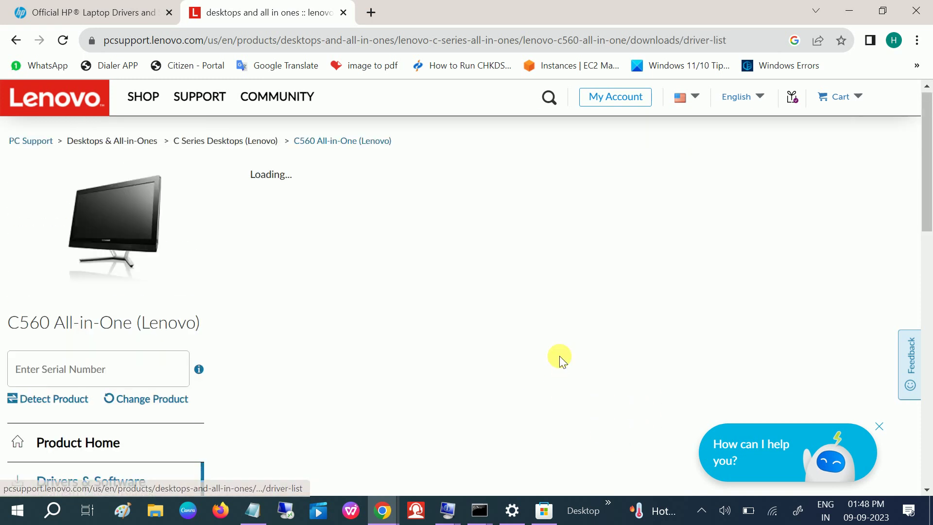
scroll(559, 356, down, 2)
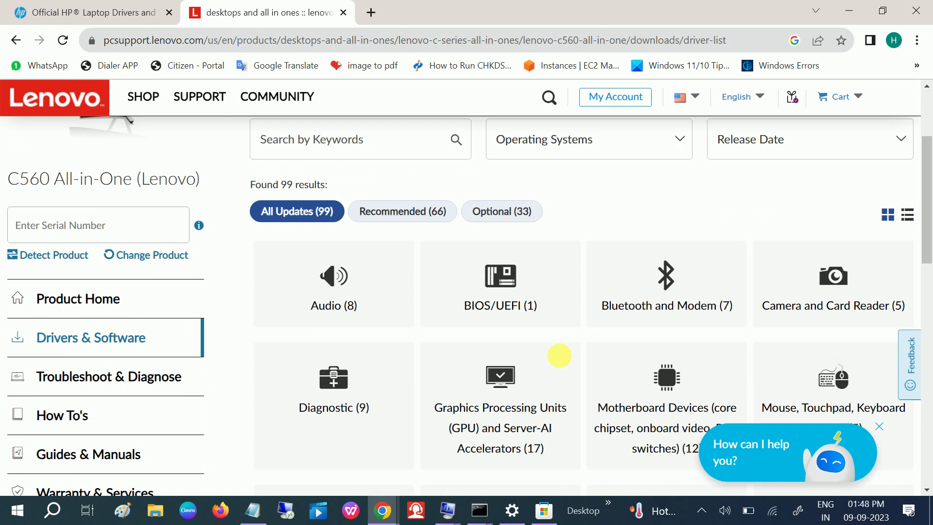
- Download the Realtek High Definition Audio driver from the C560 Audio category
click(350, 299)
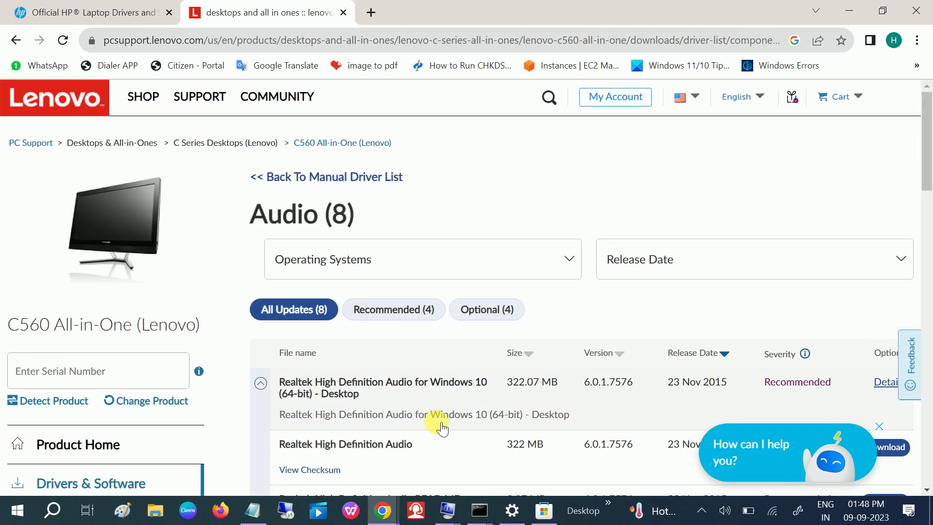
scroll(442, 426, down, 2)
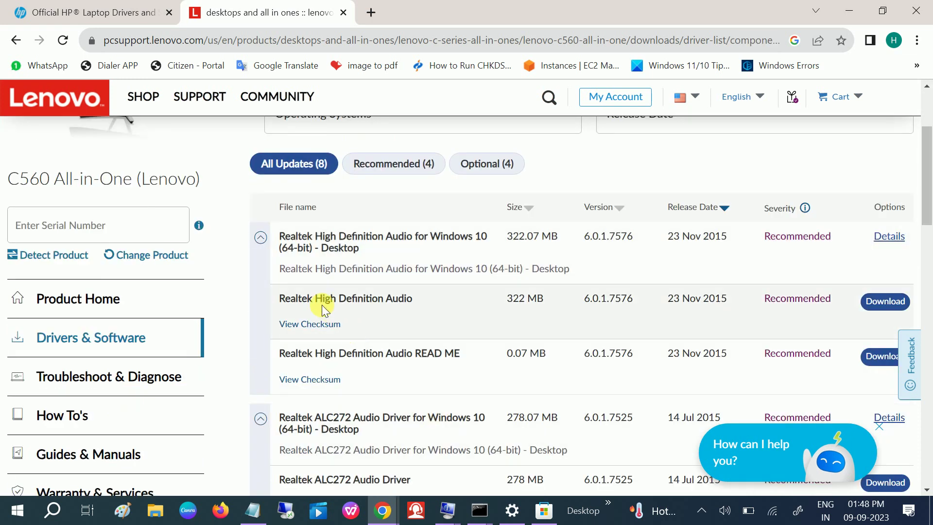
drag(279, 299, 412, 298)
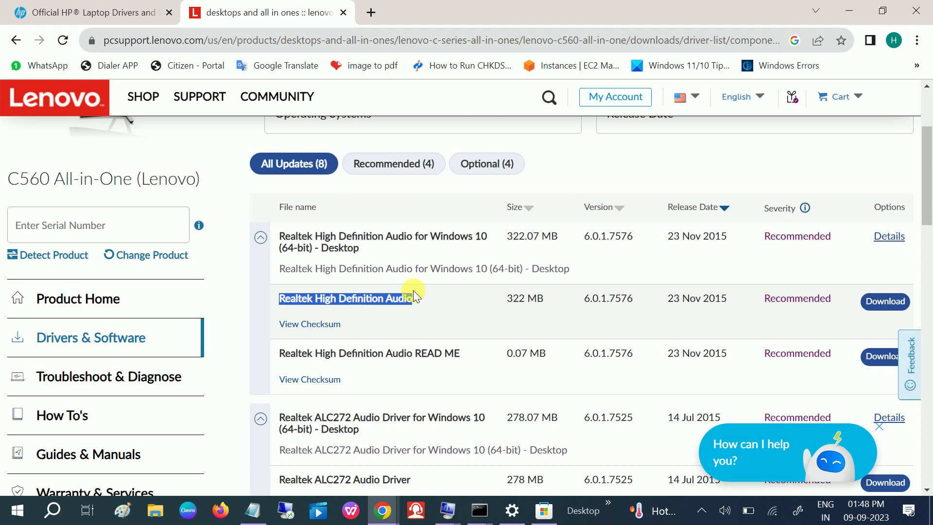
click(900, 306)
click(900, 307)
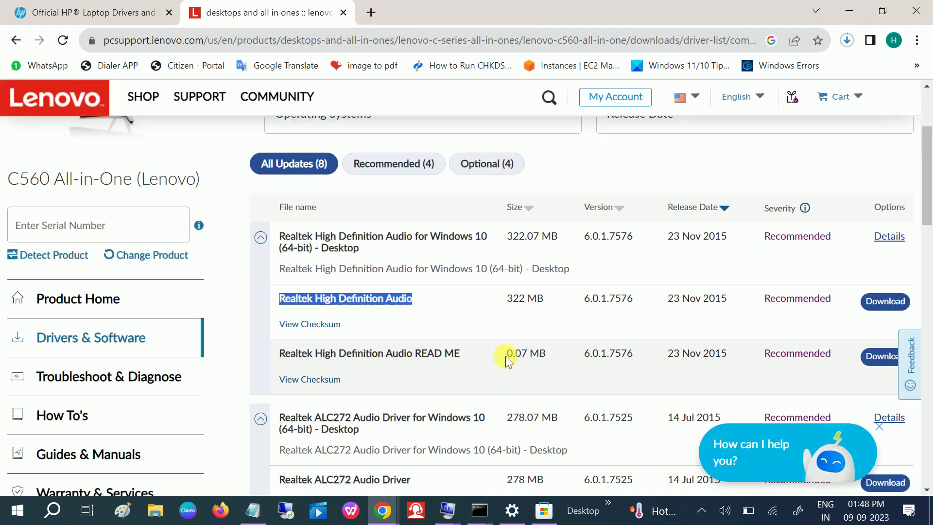
- Check the download's progress in Chrome and switch between the HP and Lenovo tabs
click(847, 41)
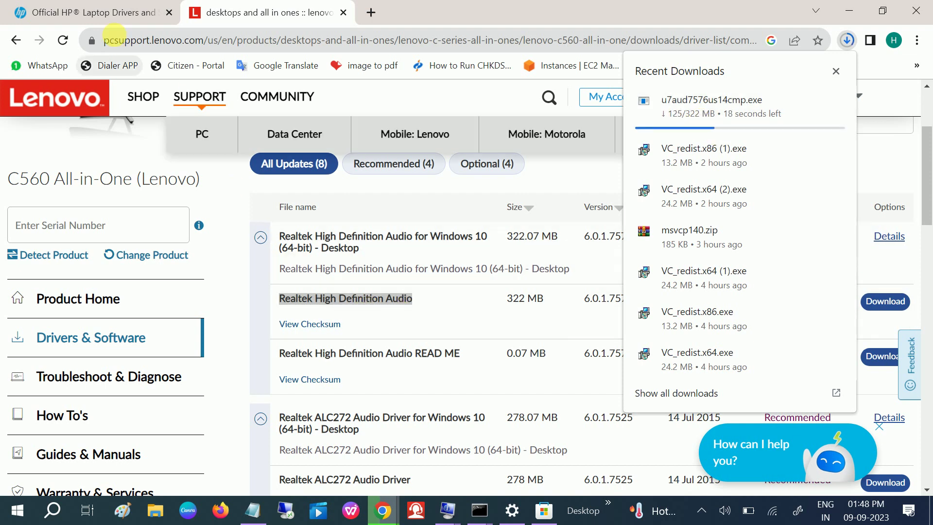
click(124, 22)
click(233, 16)
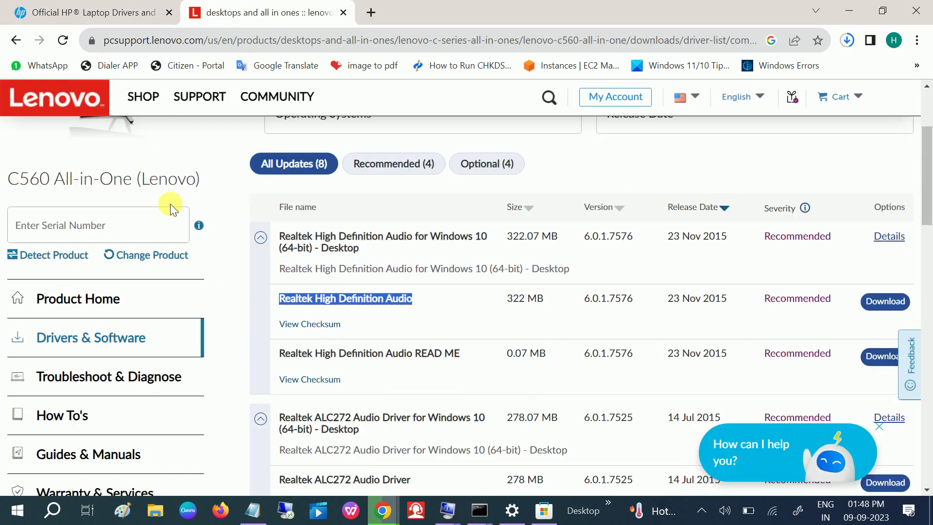
click(88, 16)
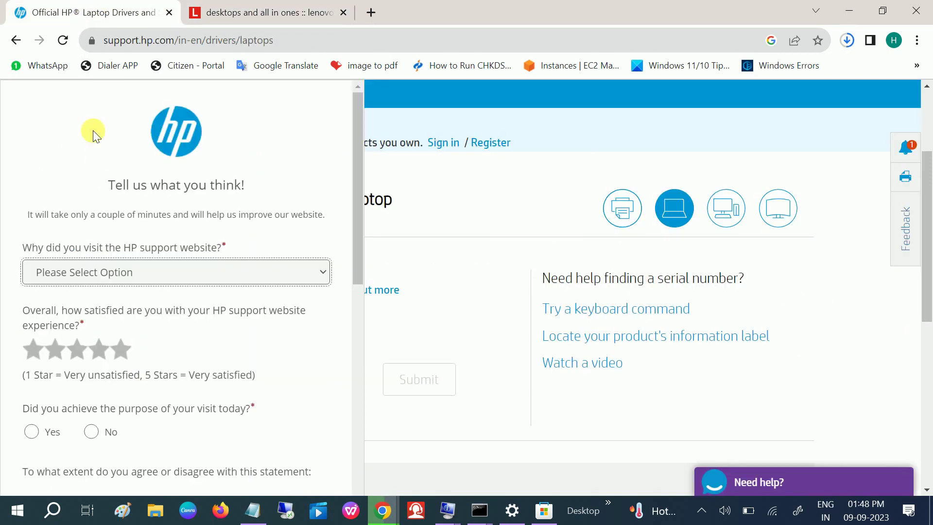
- Return to the Lenovo tab and confirm the 322 MB Realtek driver download finished
click(225, 12)
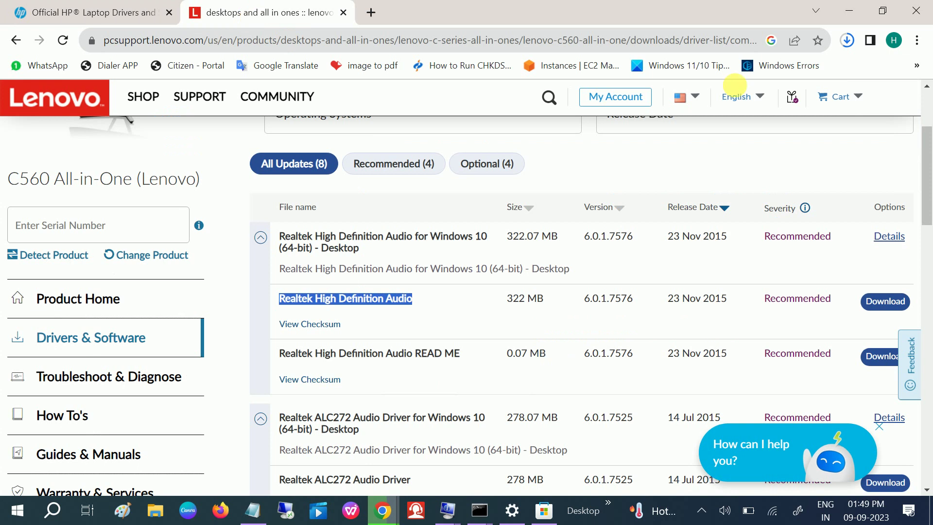
click(848, 41)
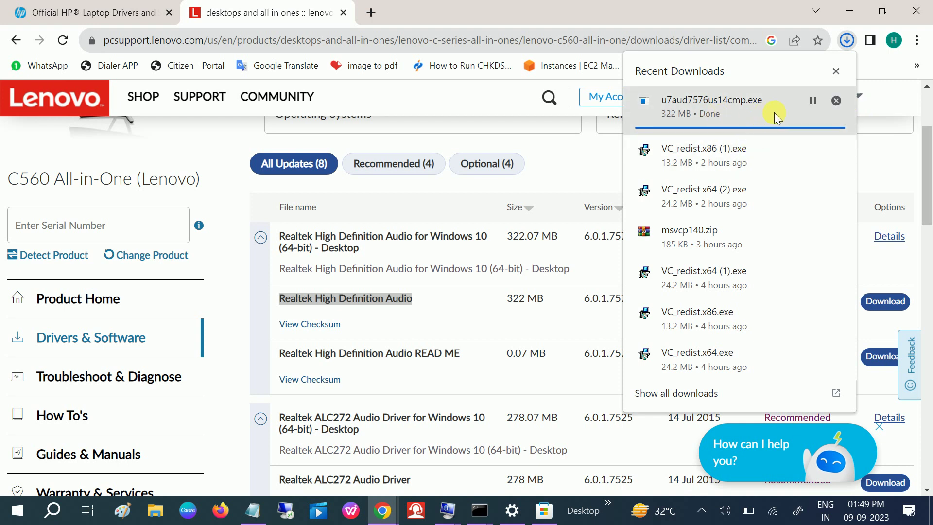
- Remove the Realtek entry from Recent Downloads, close the list, and close Chrome
click(837, 101)
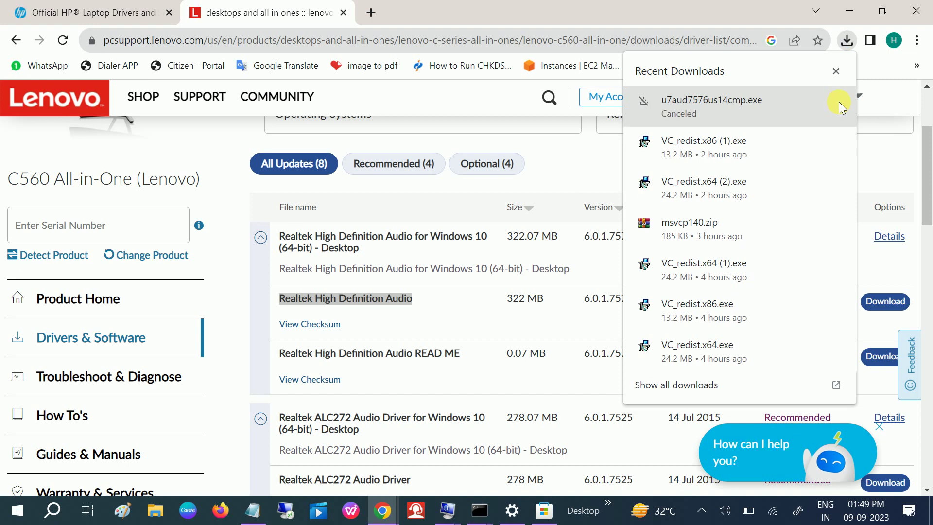
click(834, 72)
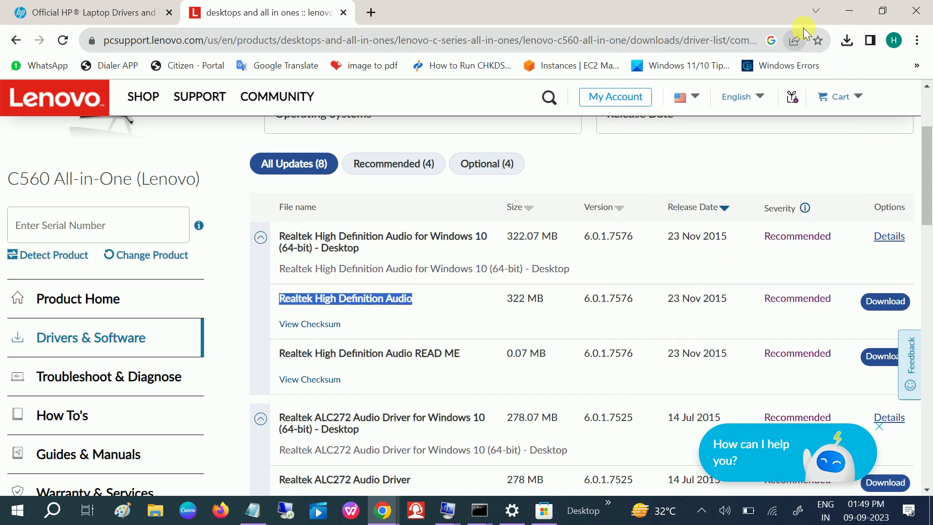
click(915, 10)
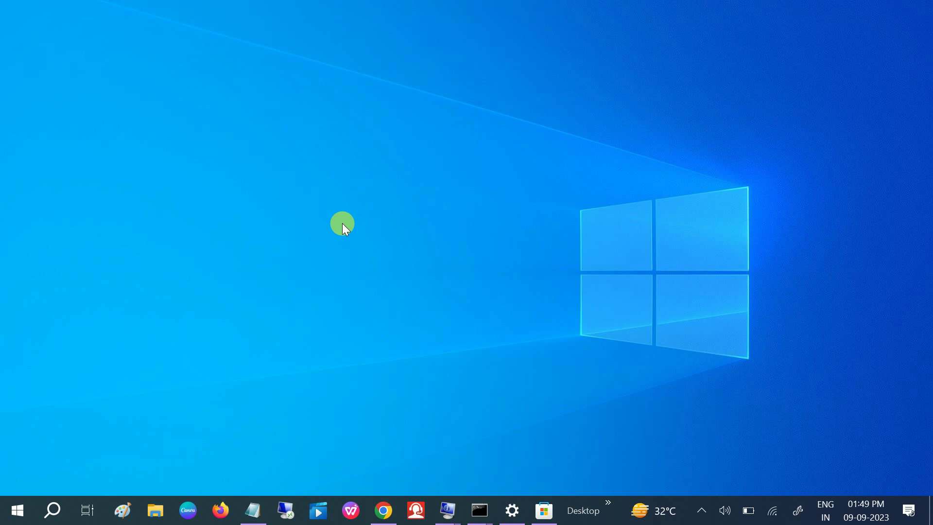